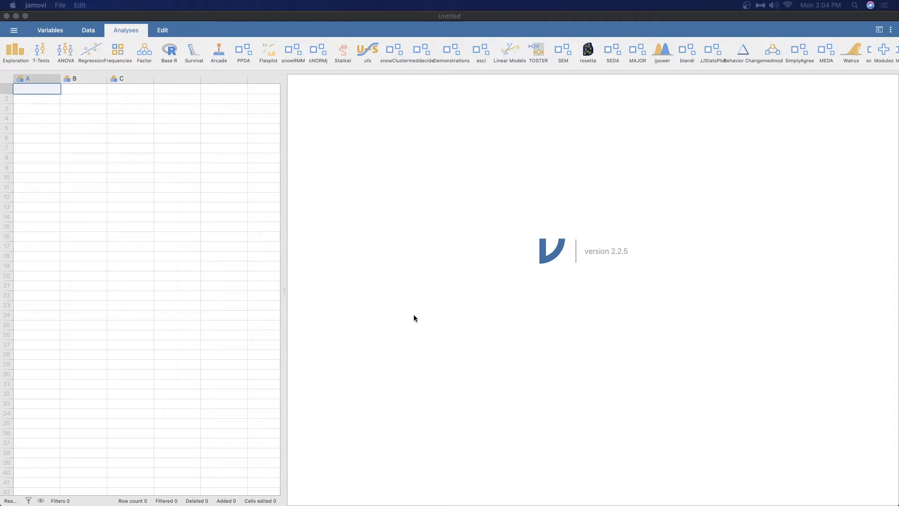
- Load the Big 5 (Dolan, Oort, Stoel & Wicherts, 2009) dataset from jamovi's Data Library
drag(411, 317, 440, 321)
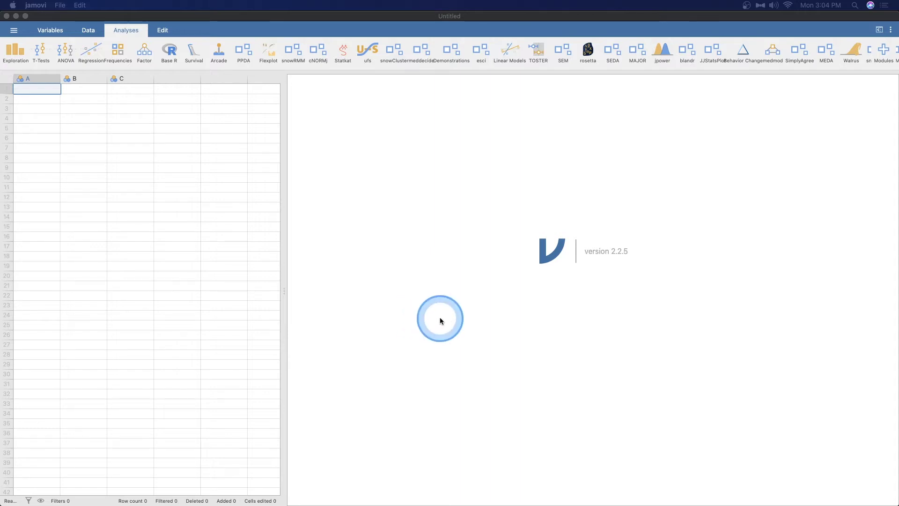
click(13, 32)
click(18, 106)
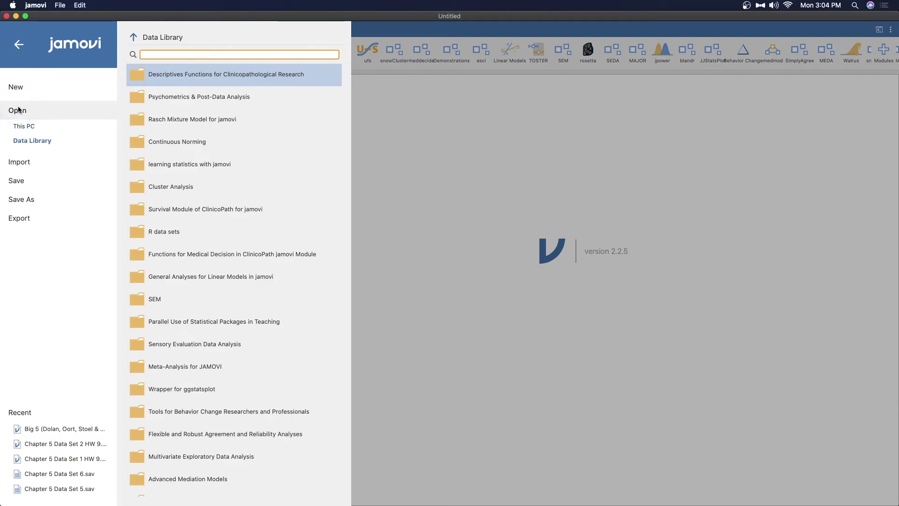
scroll(199, 147, down, 5)
click(199, 148)
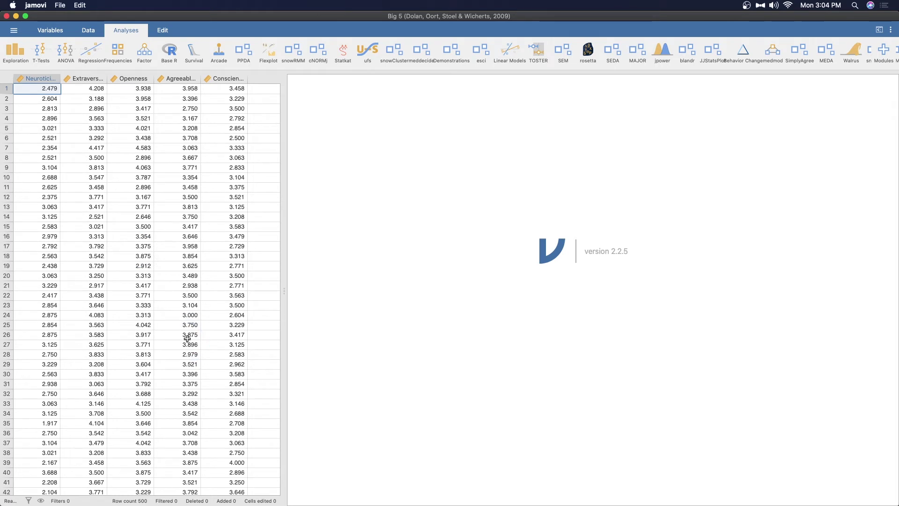
- Run a Correlation Matrix on all five Big 5 traits, with confidence intervals turned off
click(91, 55)
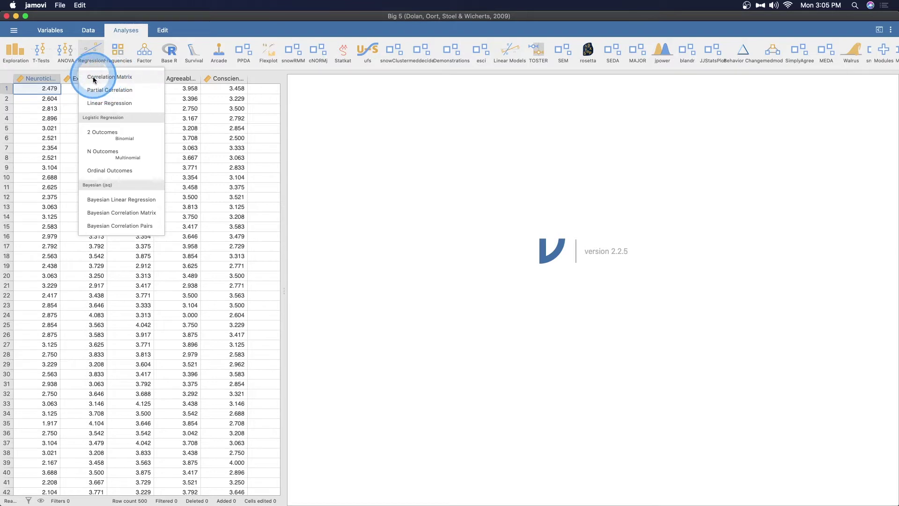
click(414, 200)
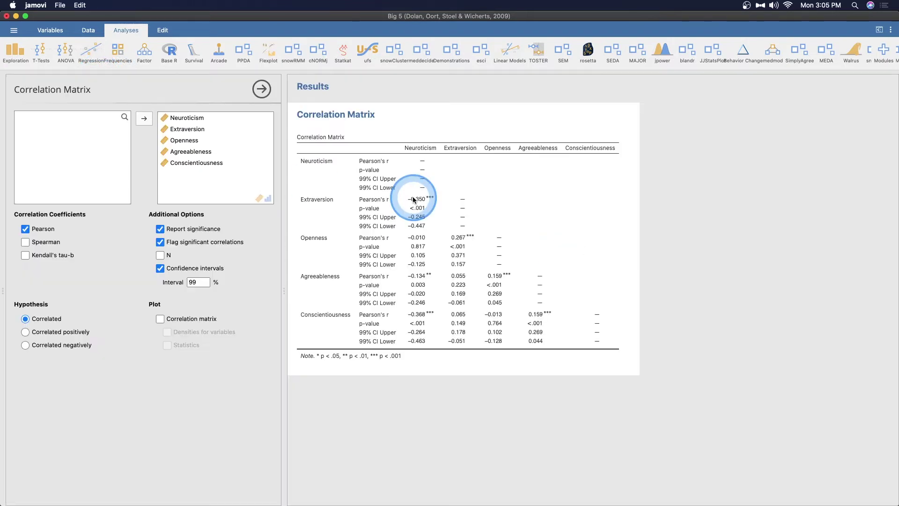
click(344, 496)
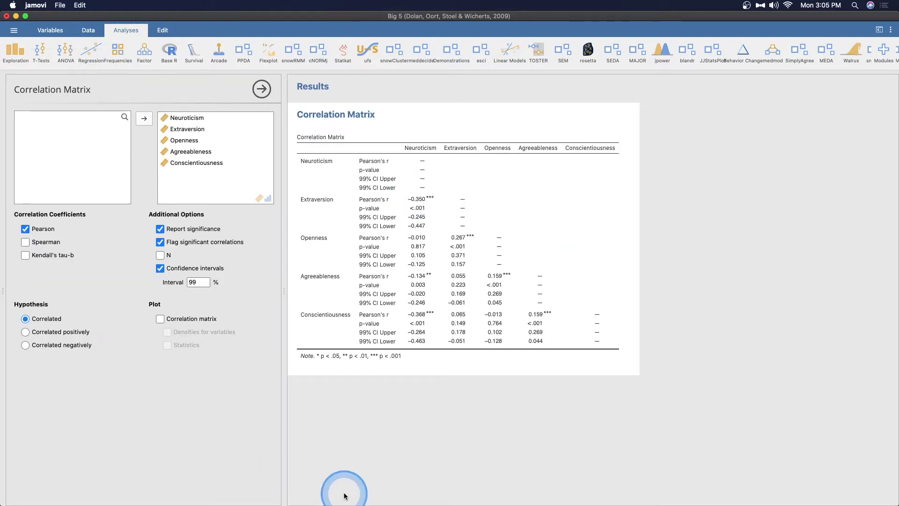
click(159, 267)
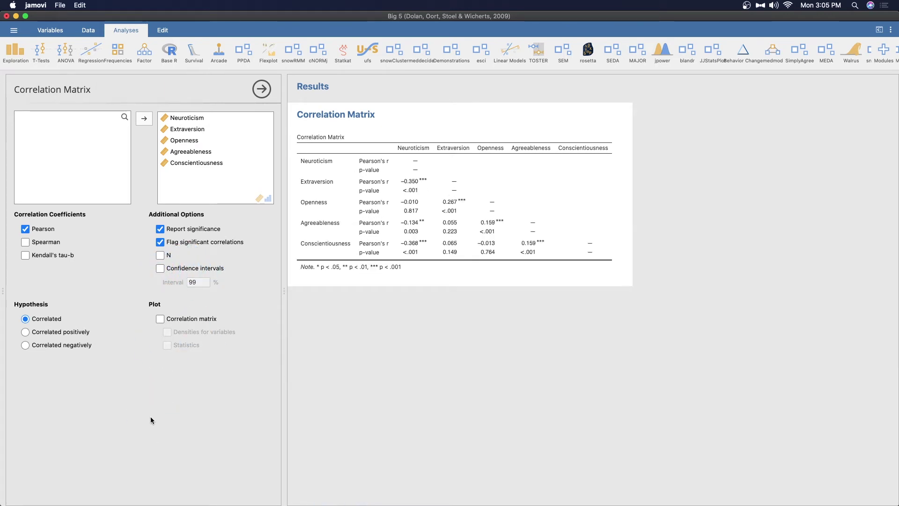
click(177, 103)
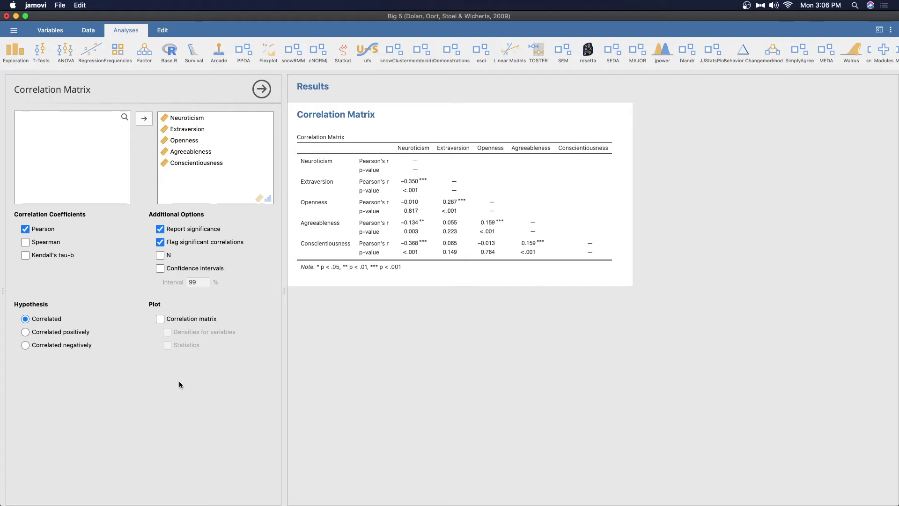
click(882, 56)
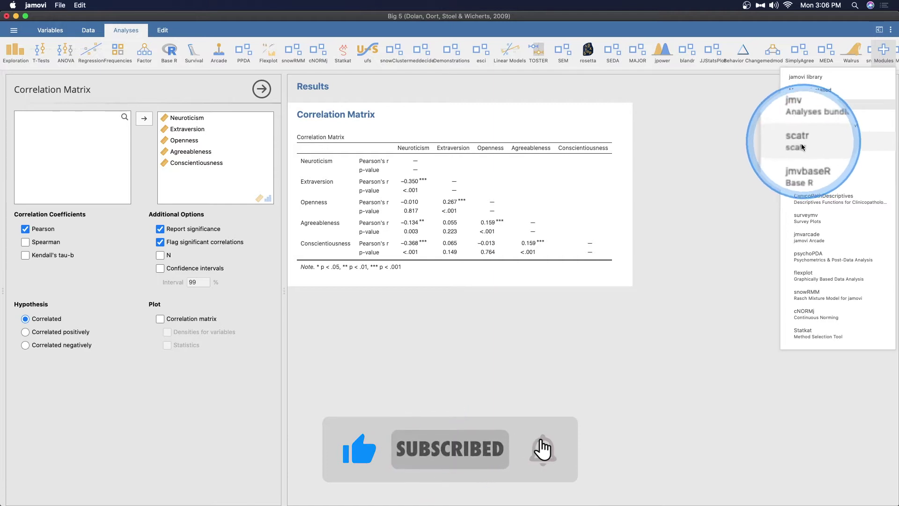
click(738, 181)
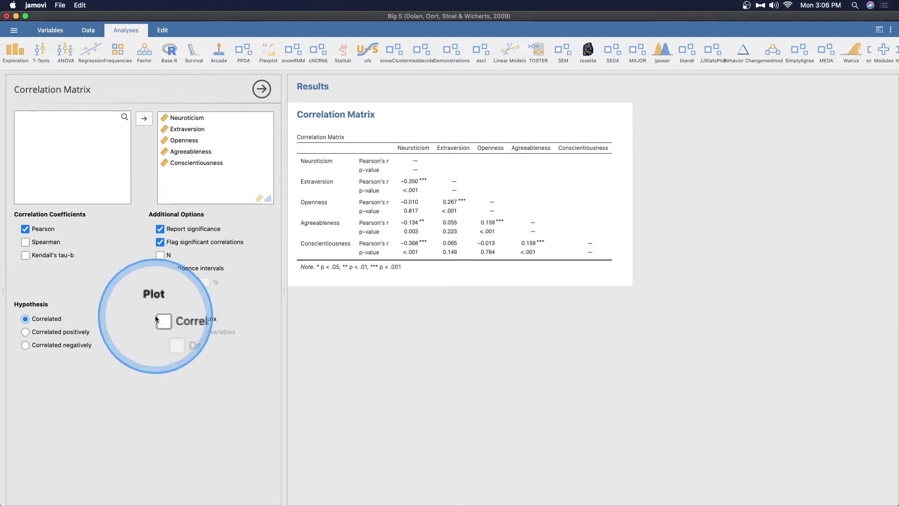
- Add the Correlation matrix plot of the five traits and scroll through it
click(198, 319)
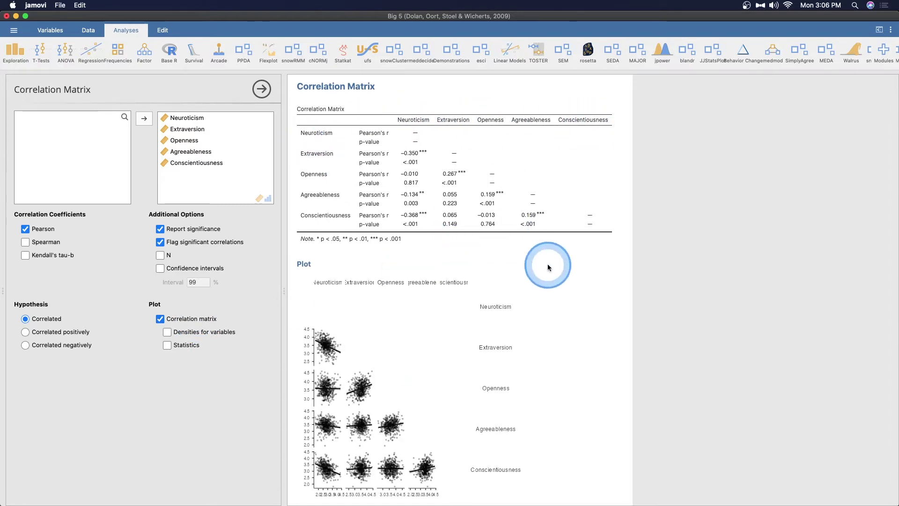
scroll(548, 267, down, 1)
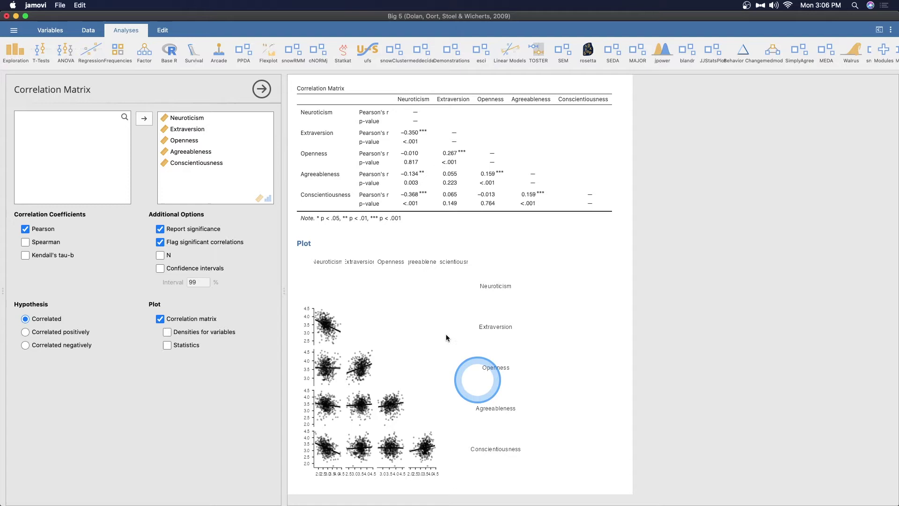
scroll(350, 386, up, 1)
scroll(351, 389, down, 1)
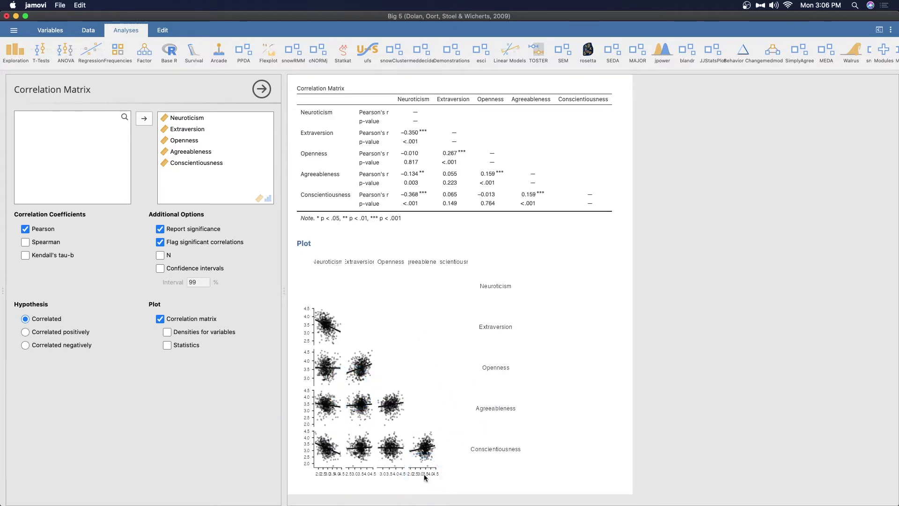
click(423, 475)
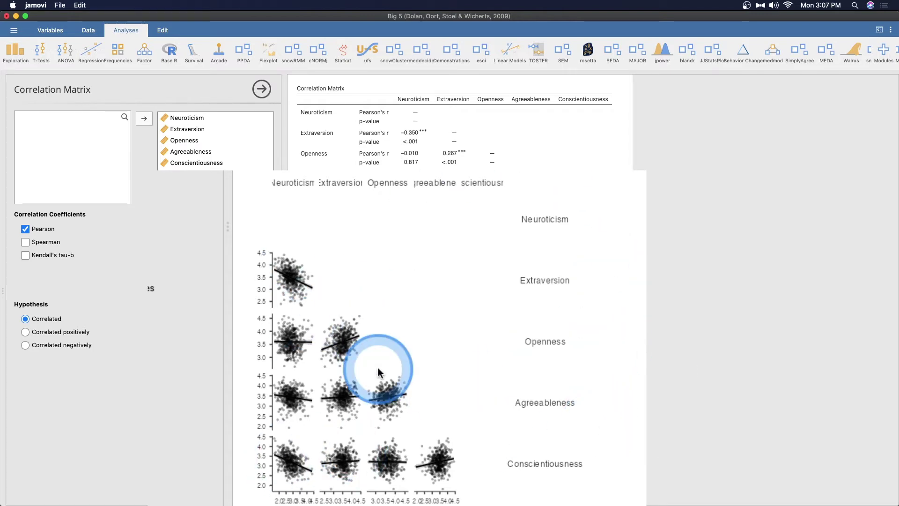
- Create a new Correlation Matrix of Neuroticism and Conscientiousness with its correlation plot
click(670, 363)
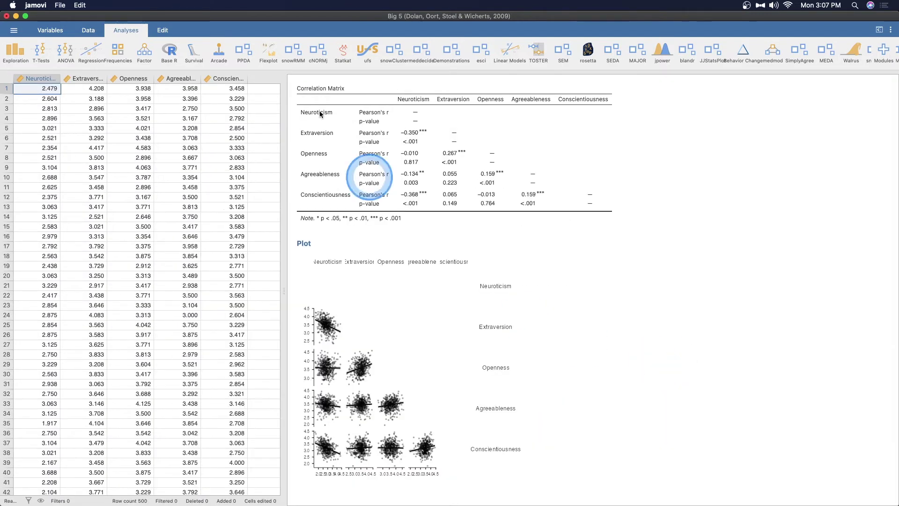
click(92, 54)
click(102, 72)
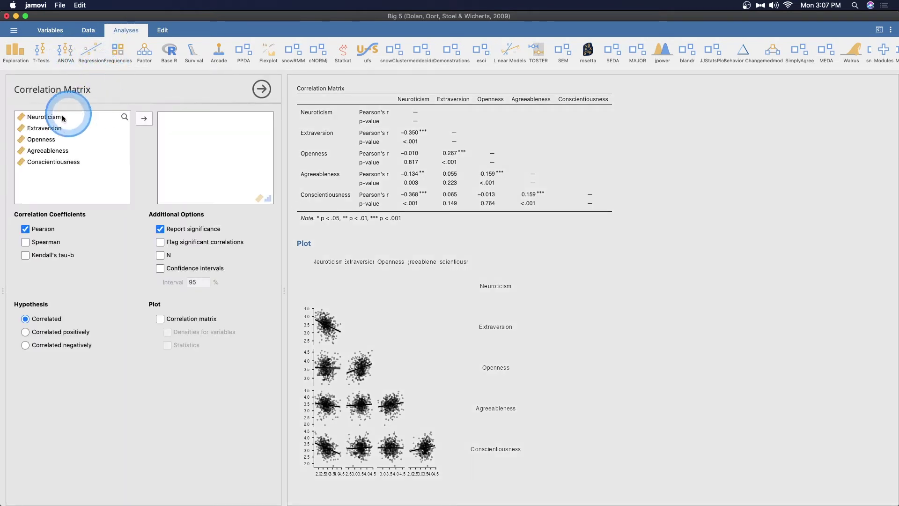
click(57, 116)
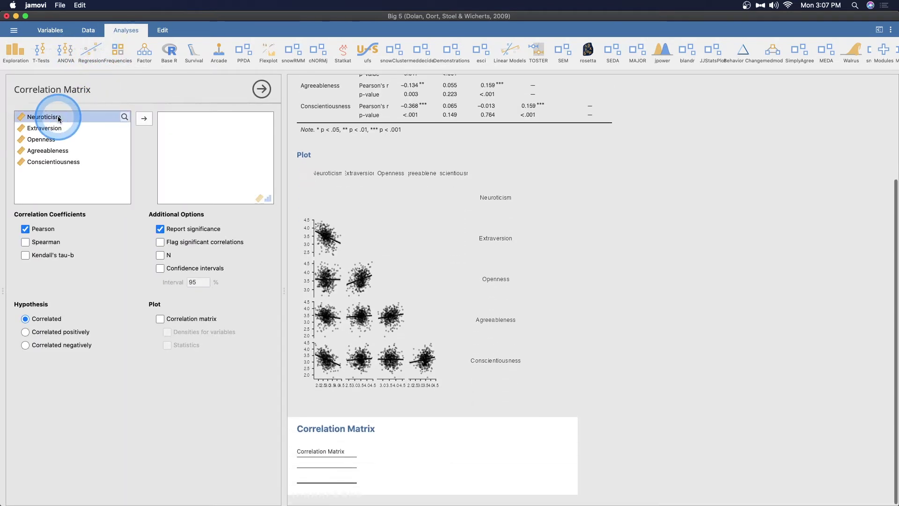
super+click(62, 162)
click(143, 118)
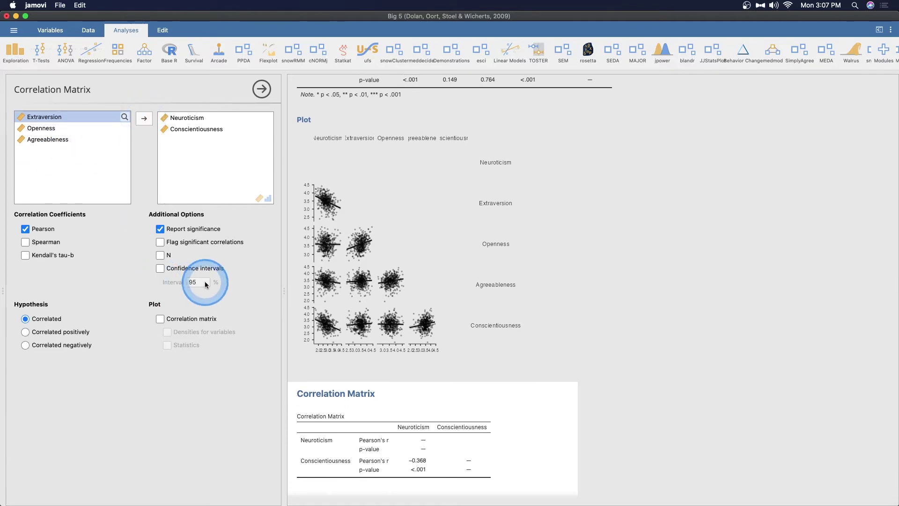
scroll(430, 433, down, 1)
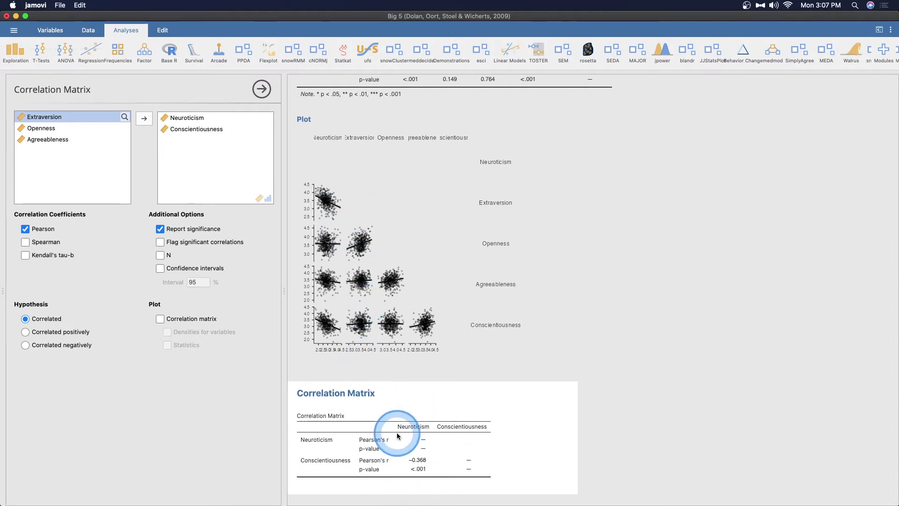
click(168, 318)
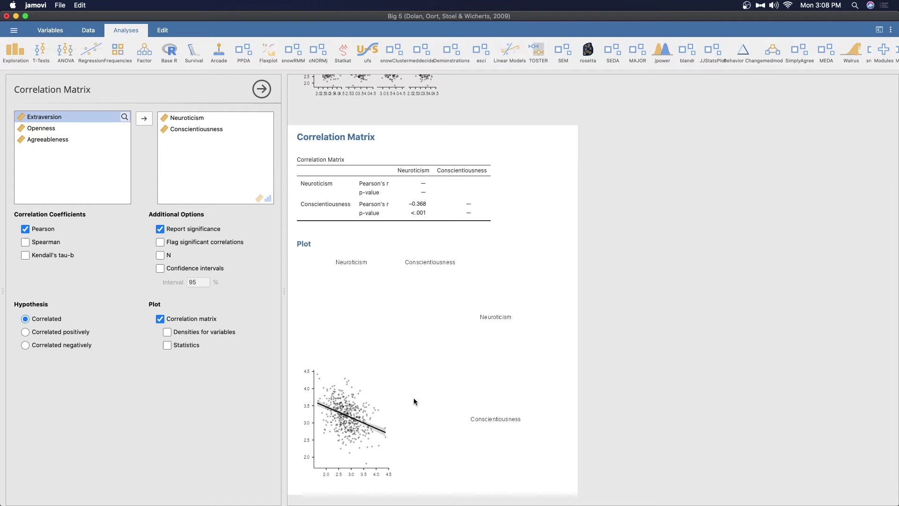
- Add density curves, the correlation value and significance flags to the Neuroticism–Conscientiousness analysis
click(167, 332)
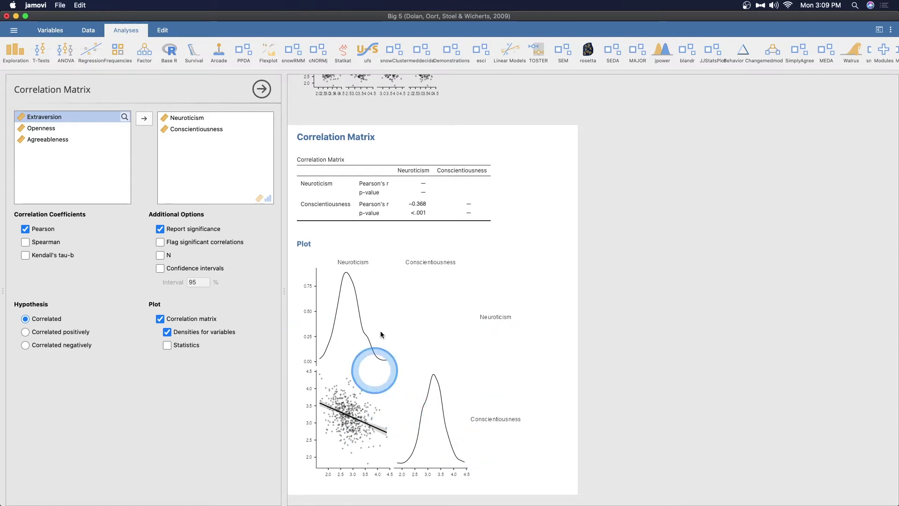
click(167, 332)
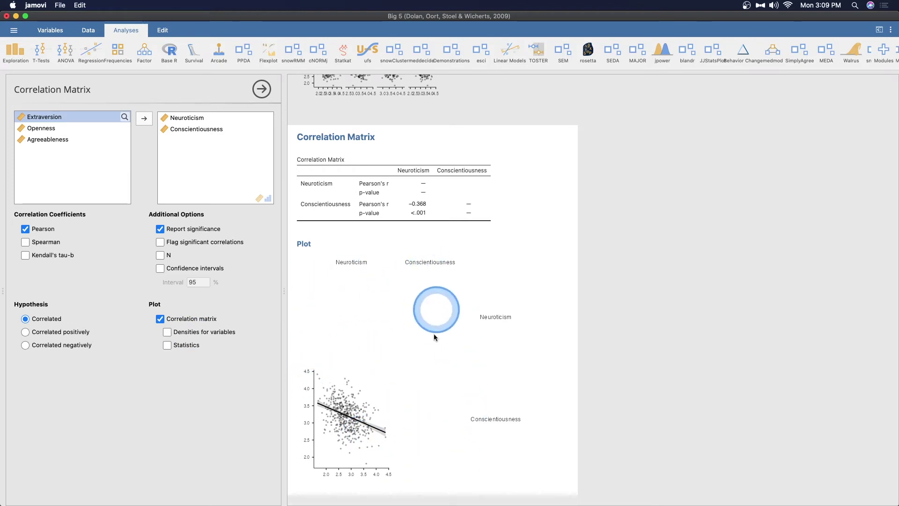
click(214, 332)
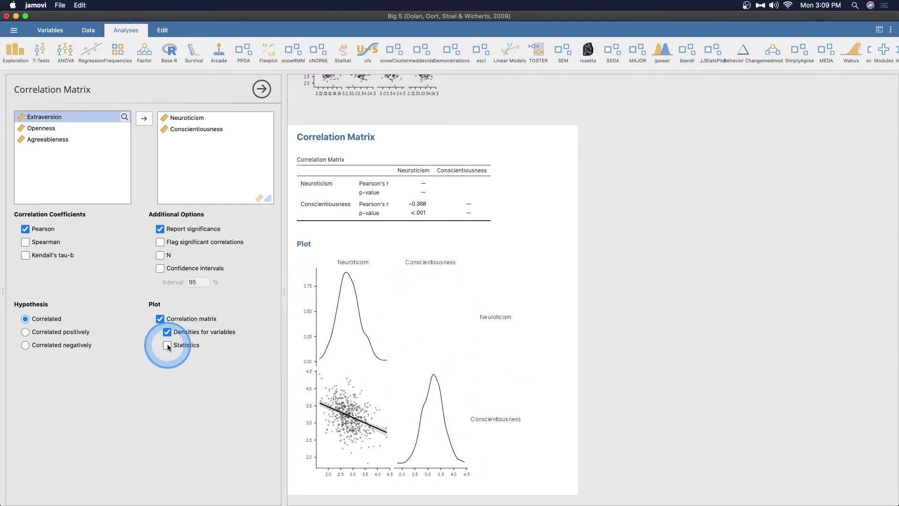
click(167, 345)
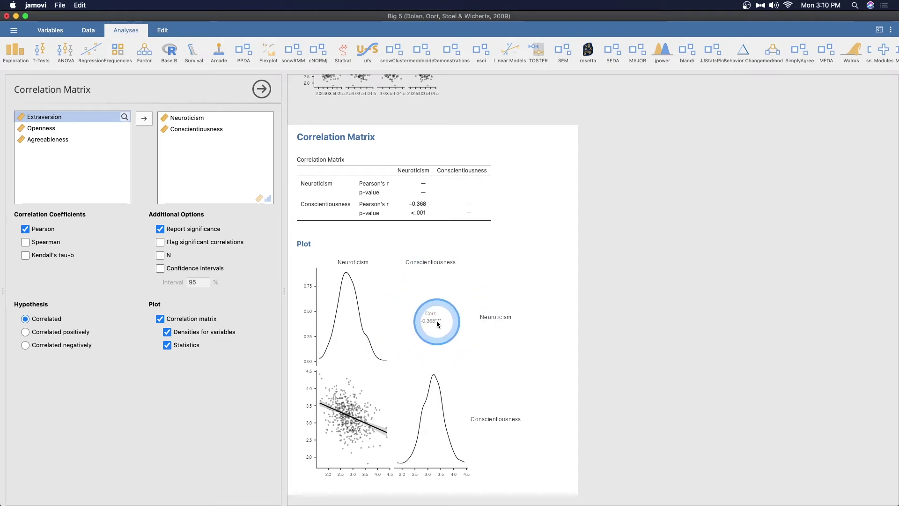
click(198, 242)
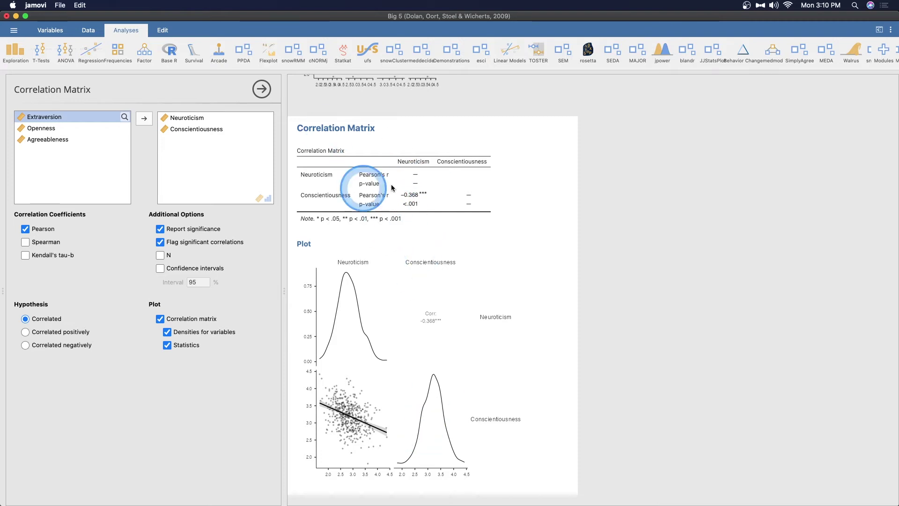
- Remove p-values and significance flags, toggling Pearson off and on, leaving only r = −0.368
click(25, 228)
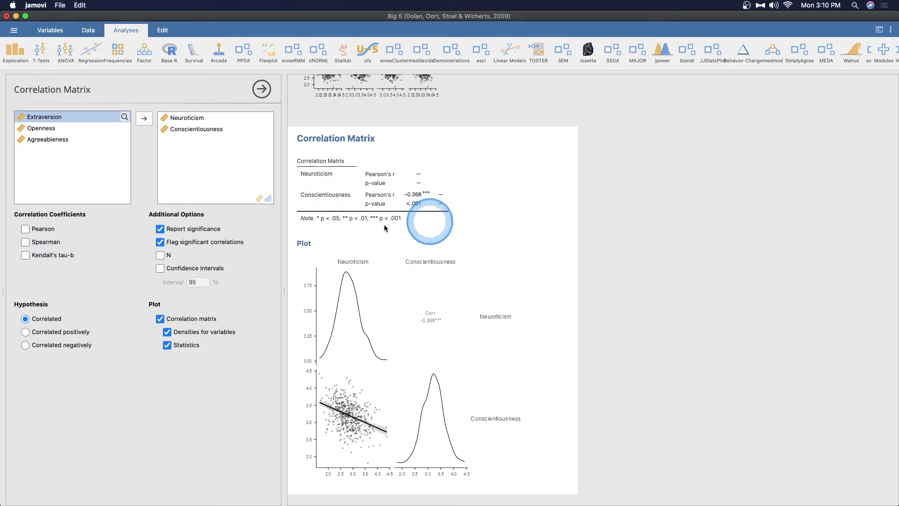
click(201, 230)
click(200, 242)
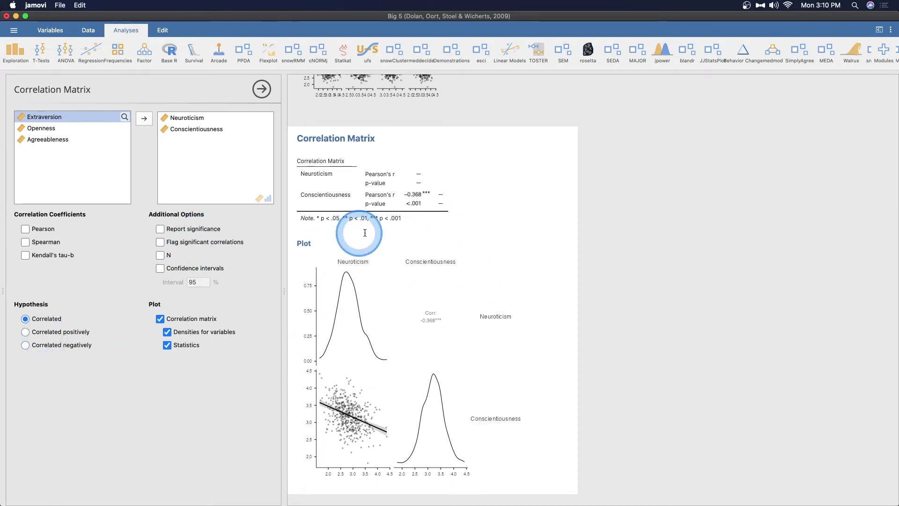
click(415, 197)
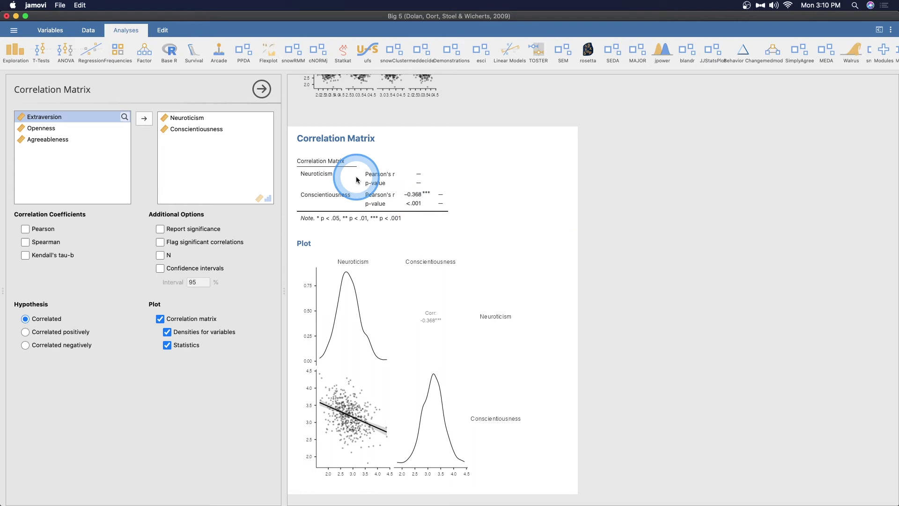
click(26, 228)
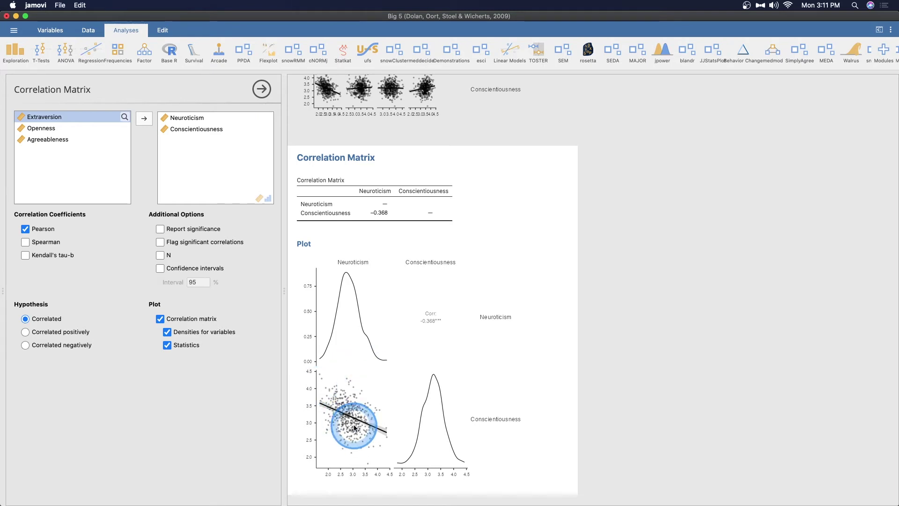
scroll(464, 375, up, 5)
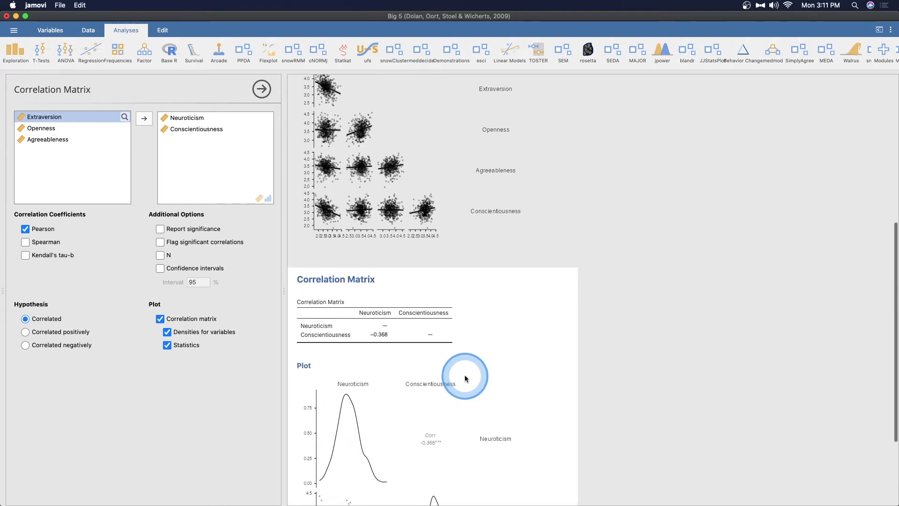
scroll(331, 136, up, 3)
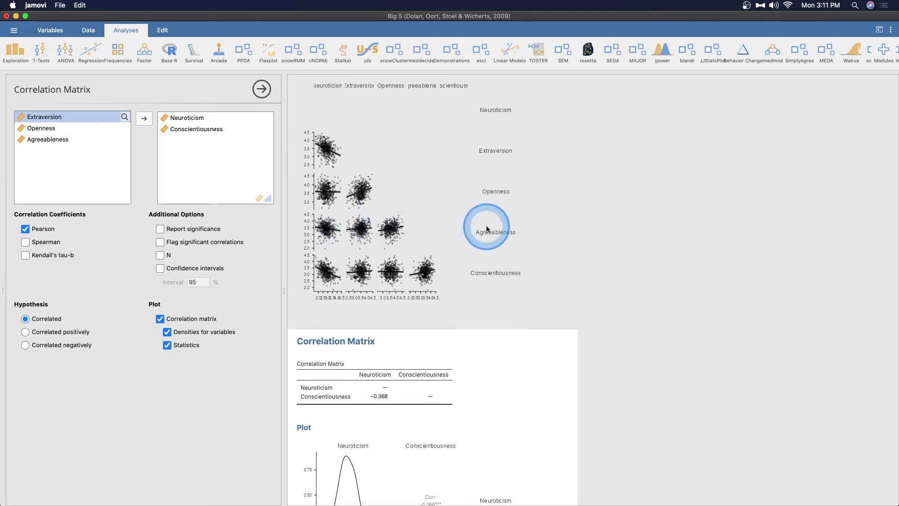
scroll(481, 232, down, 2)
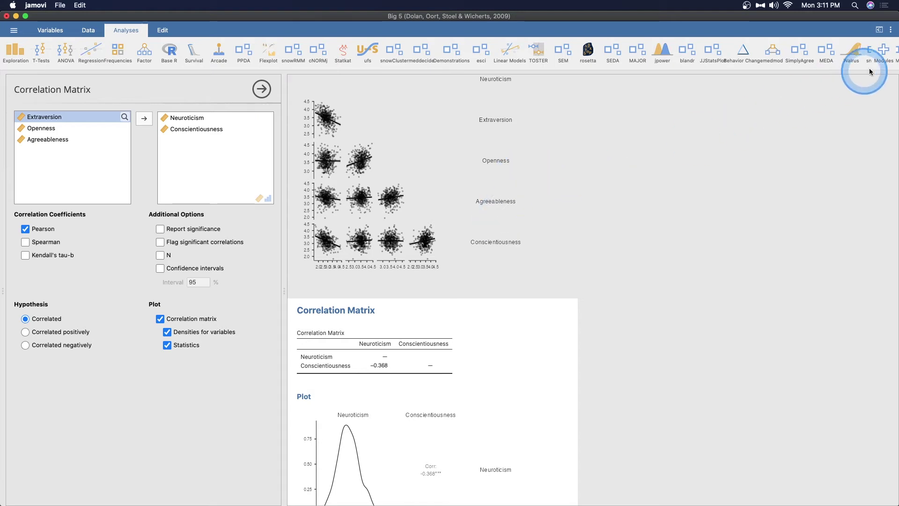
- Open the ribbon's Modules dropdown to see scatr, flexplot and other installed add-ons
click(884, 55)
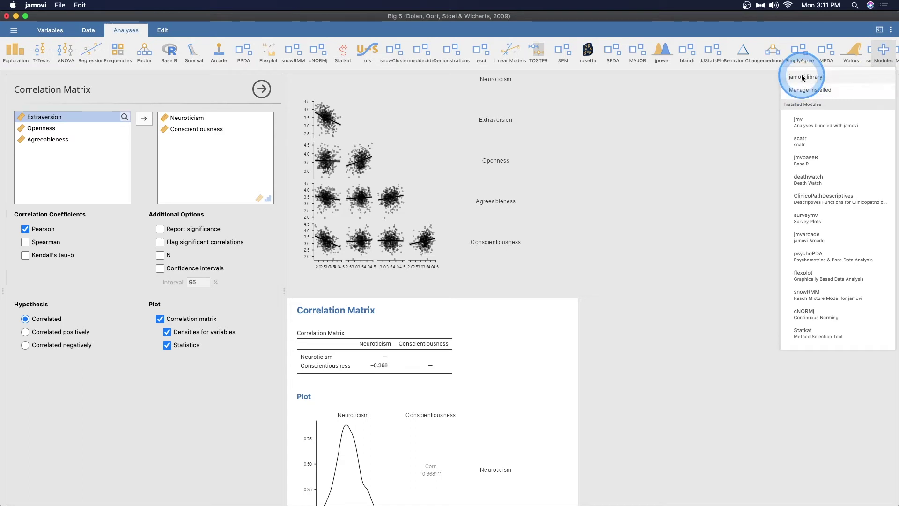
- Add an empty Scatterplot analysis from the scatr module
click(812, 145)
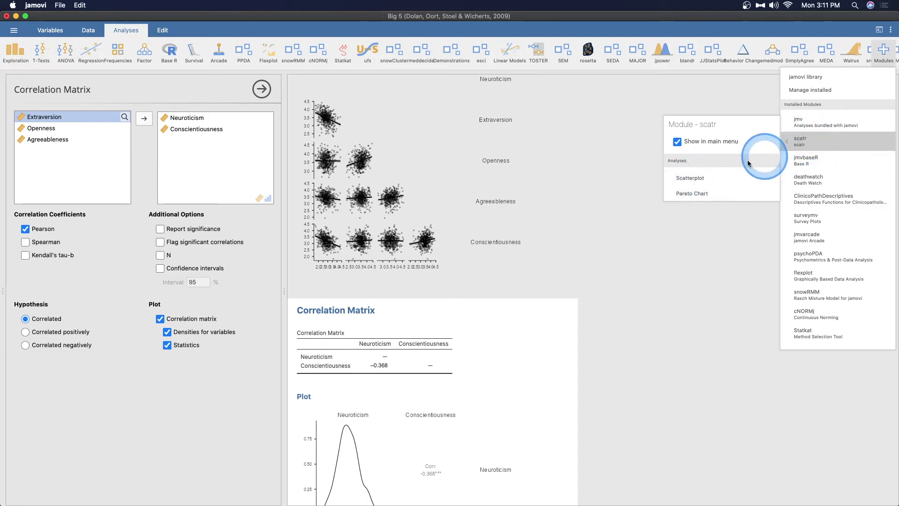
click(689, 177)
click(443, 313)
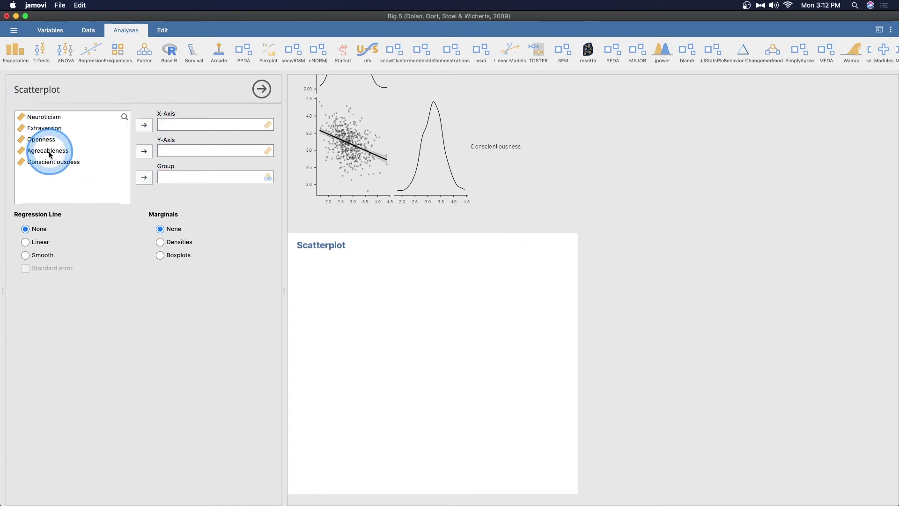
- Plot Conscientiousness on the x-axis against Neuroticism on the y-axis, then check the plot's Copy/Export menu
mouse_move(53, 161)
mouse_down()
mouse_move(185, 114)
mouse_move(186, 124)
mouse_up()
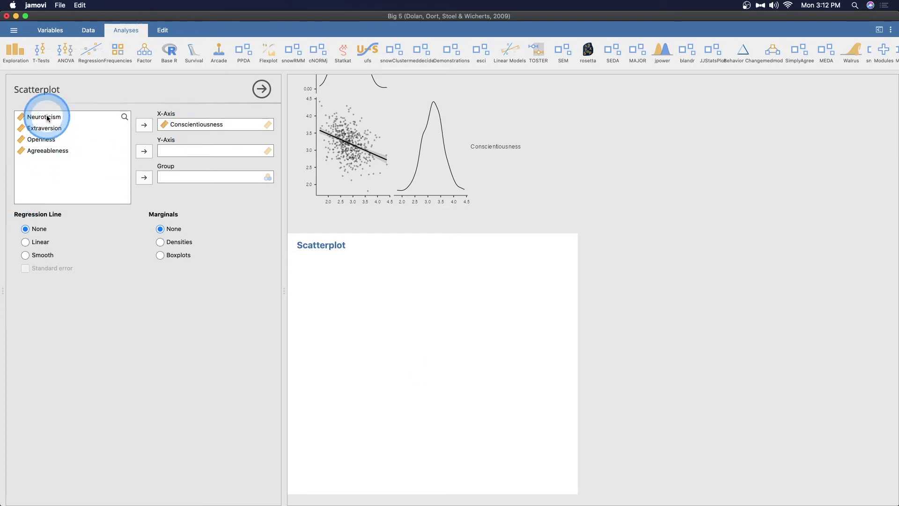
drag(43, 117, 185, 152)
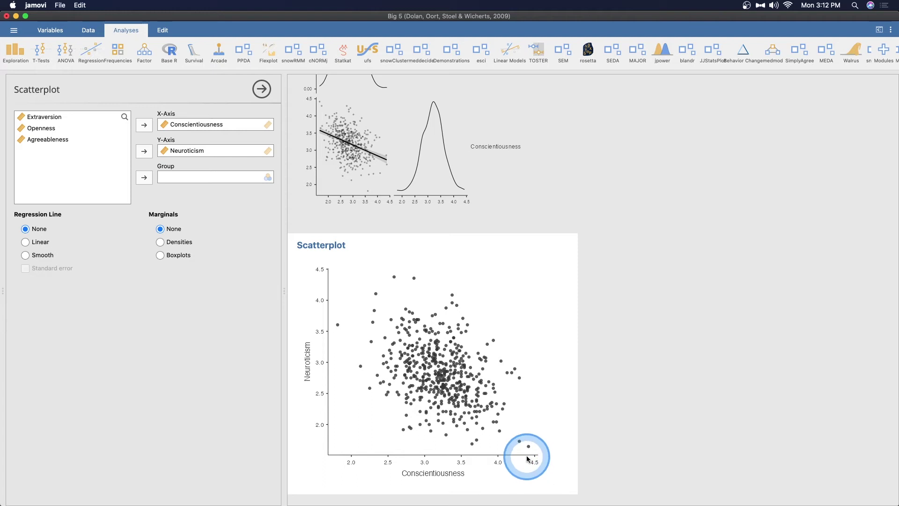
right_click(412, 381)
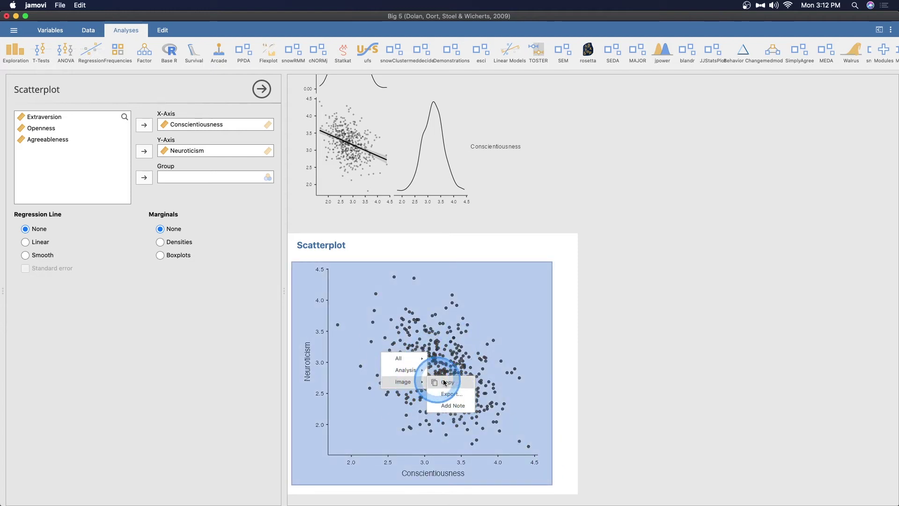
click(479, 487)
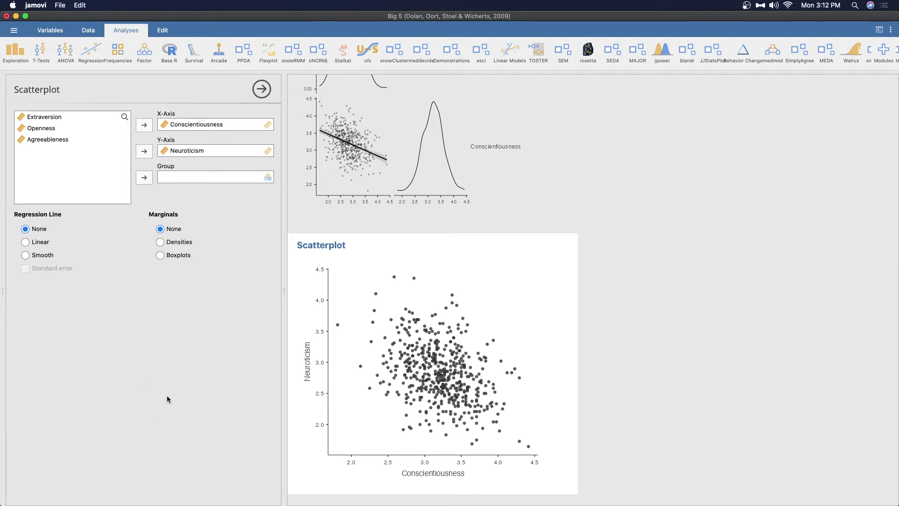
scroll(390, 232, up, 2)
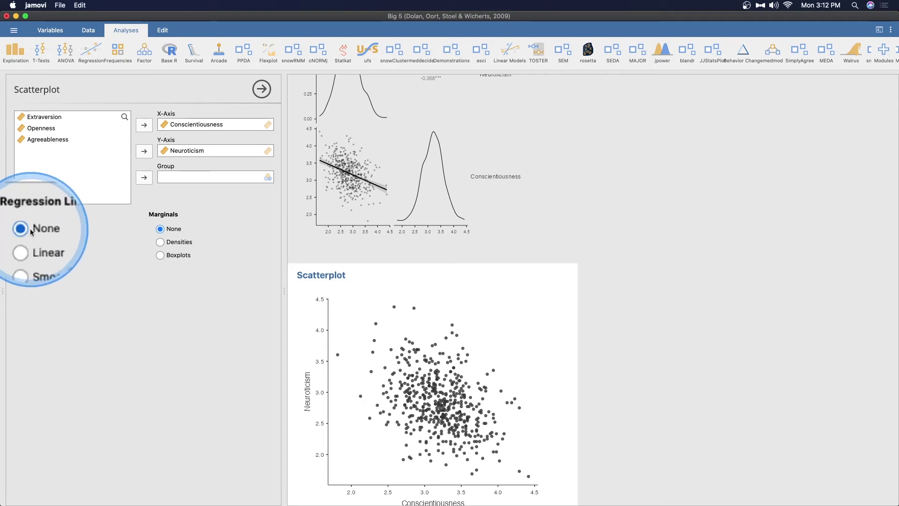
- Add a Linear regression line, after briefly trying Smooth, with a standard-error band
click(25, 242)
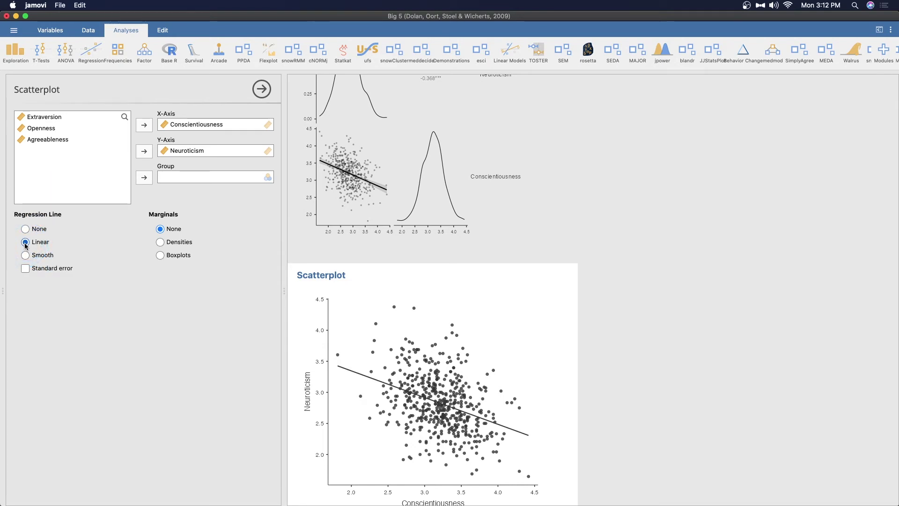
click(26, 255)
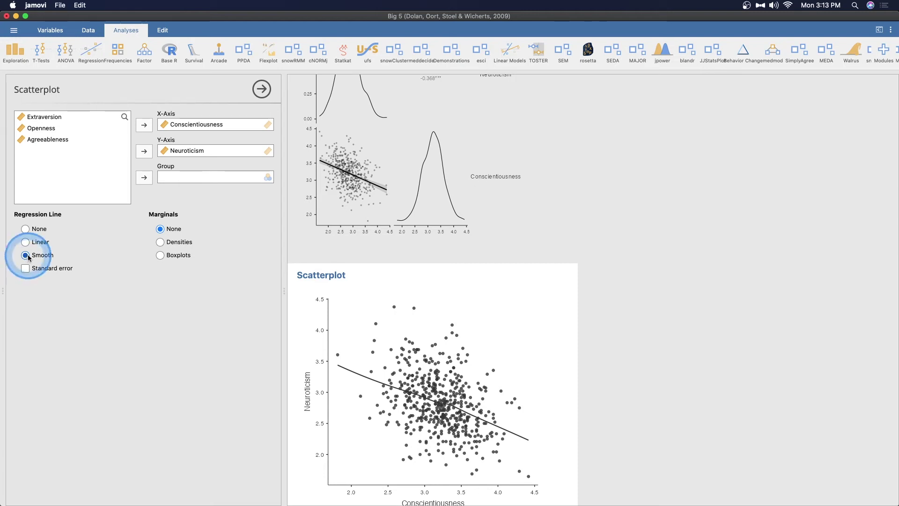
click(26, 241)
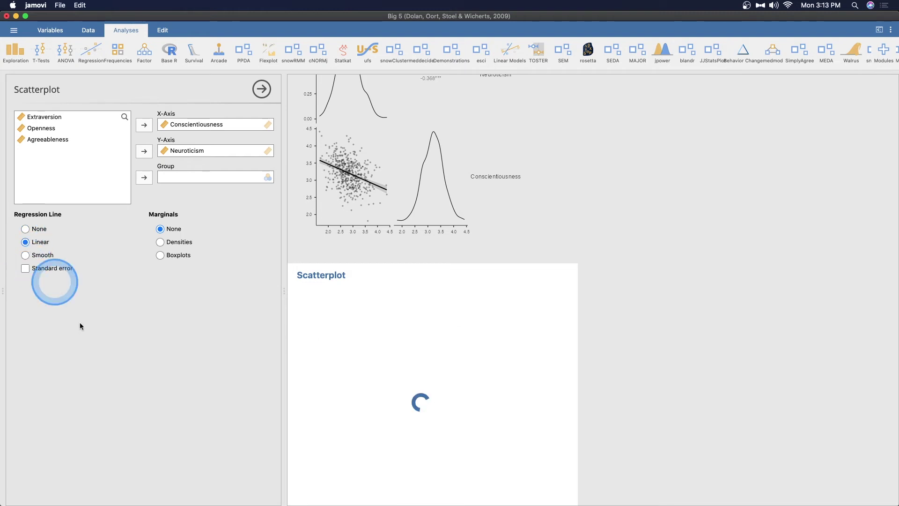
click(26, 269)
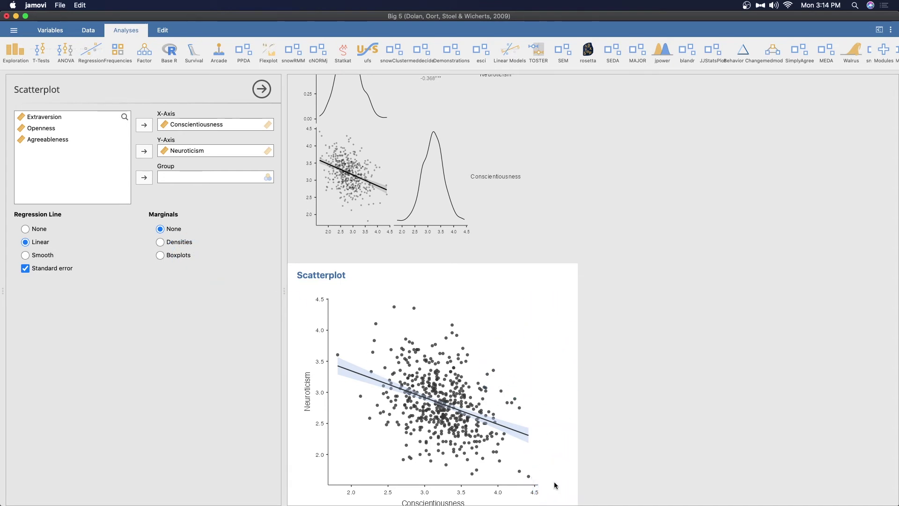
- Try density, then boxplot margins, briefly opening the plot's copy/export menu
click(161, 242)
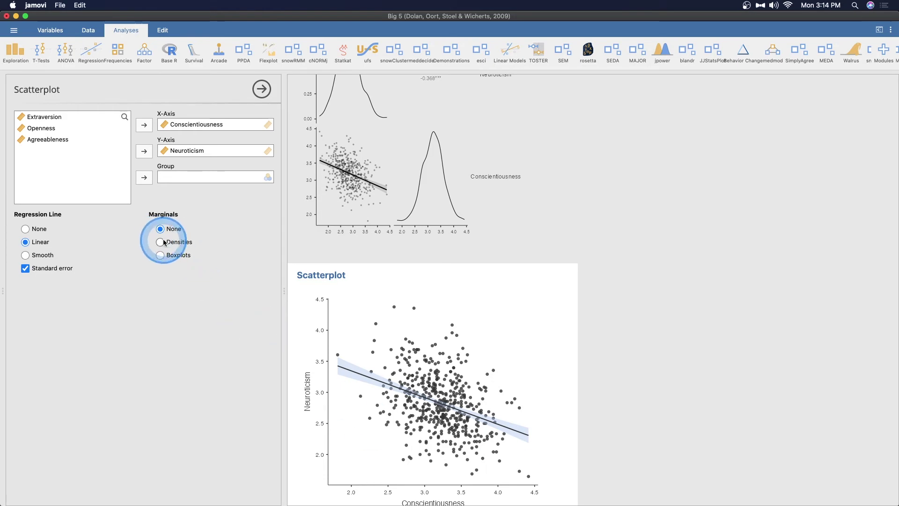
scroll(479, 297, up, 2)
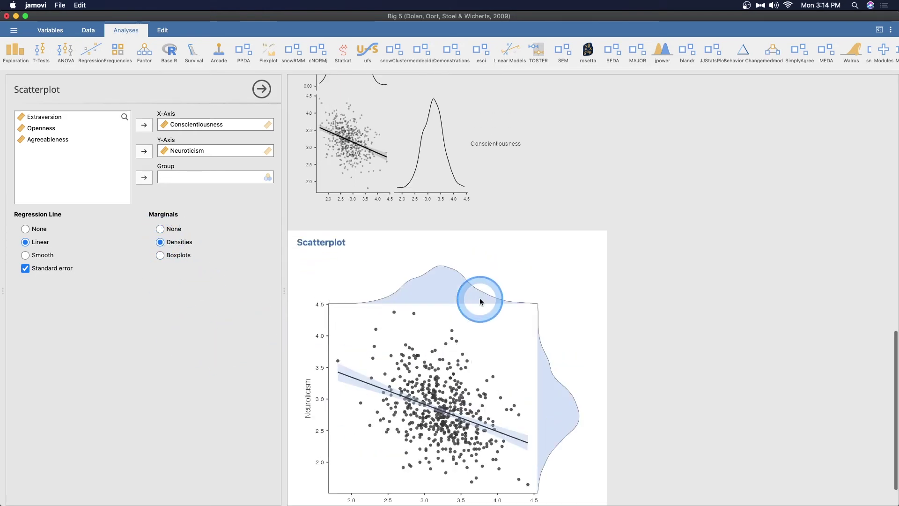
scroll(422, 196, up, 3)
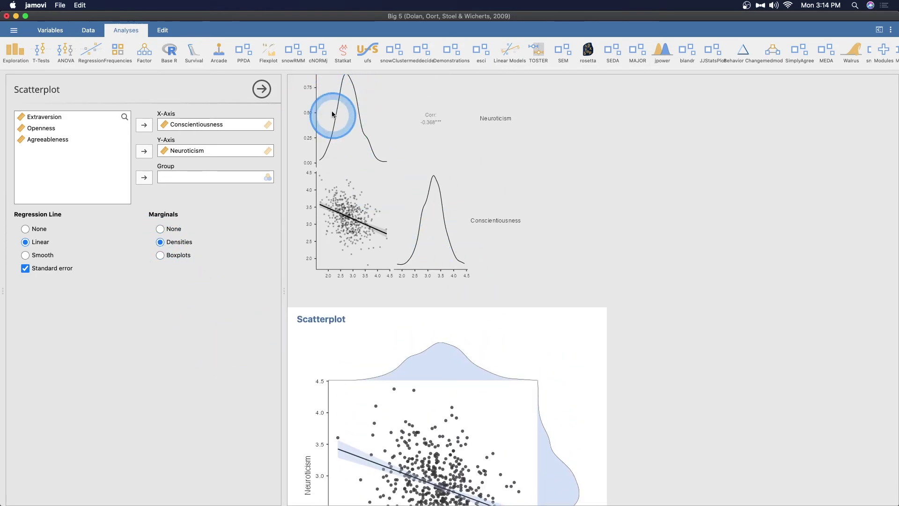
scroll(313, 253, down, 3)
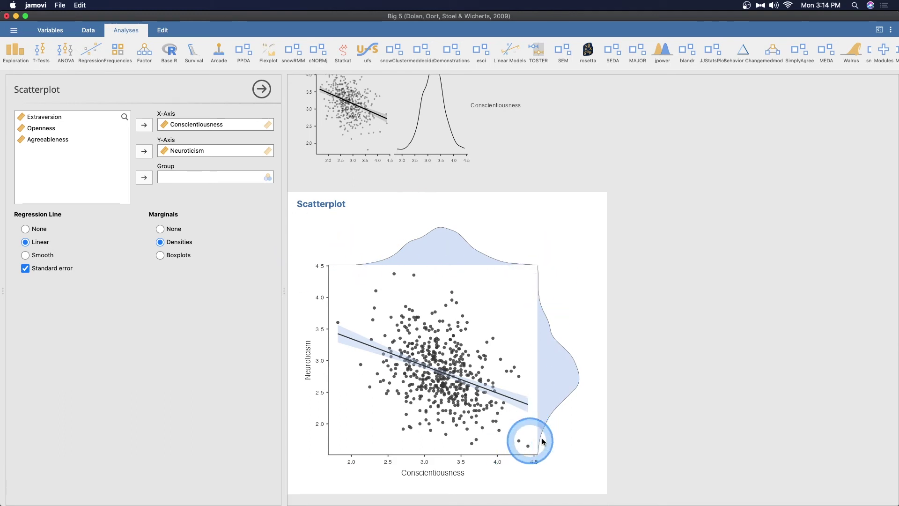
right_click(547, 411)
click(568, 355)
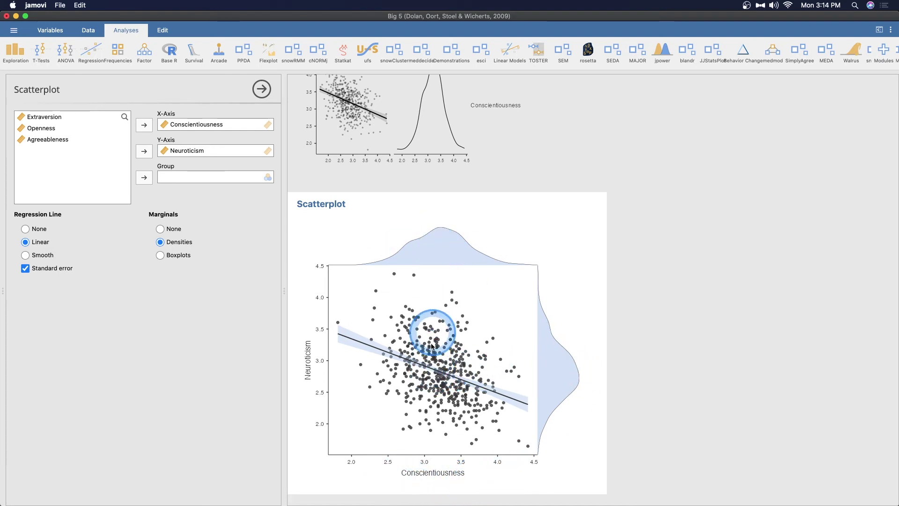
click(160, 256)
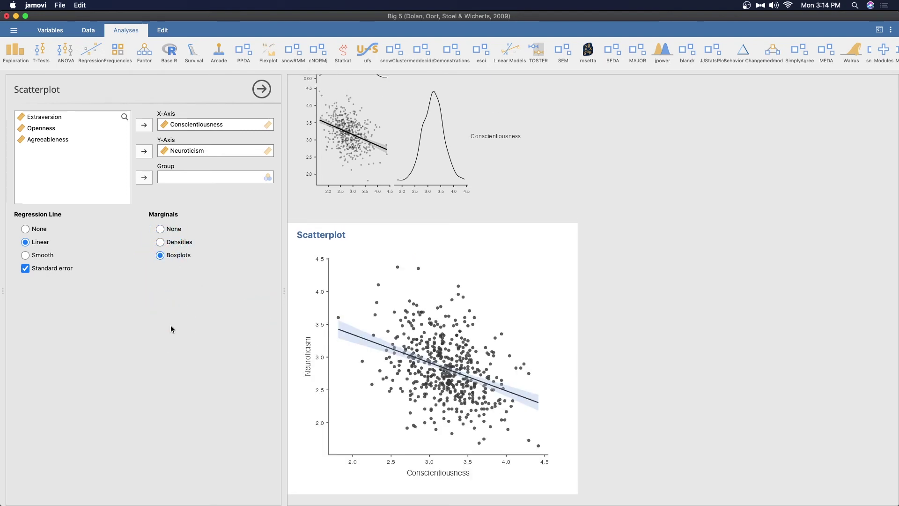
click(501, 243)
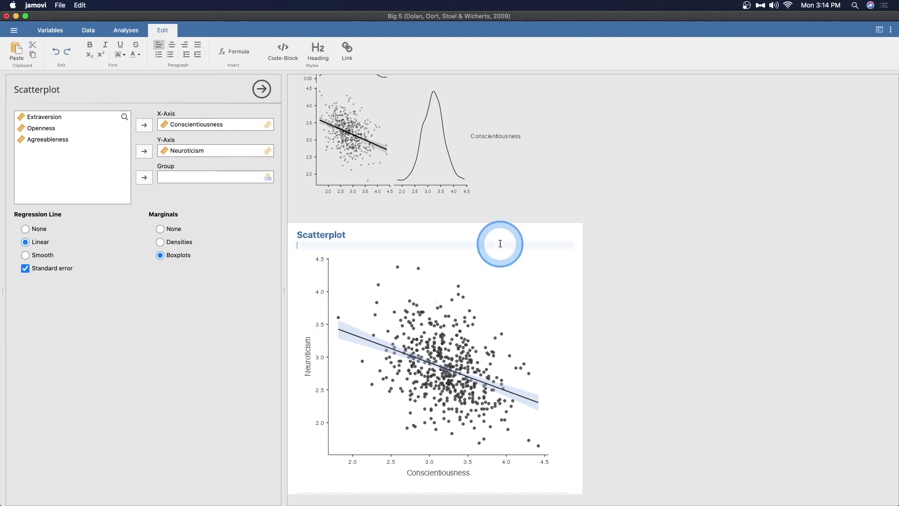
click(541, 292)
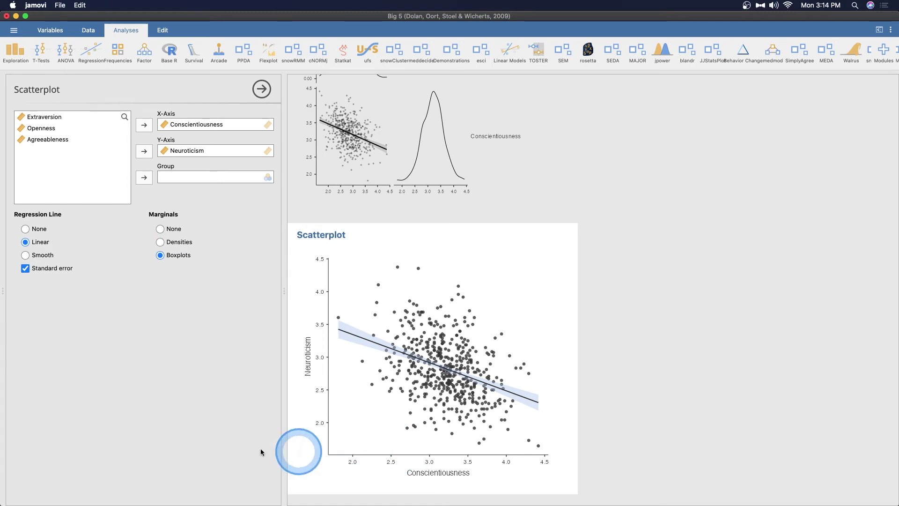
- Toggle the margins repeatedly between densities and boxplots, finishing on density curves
click(161, 243)
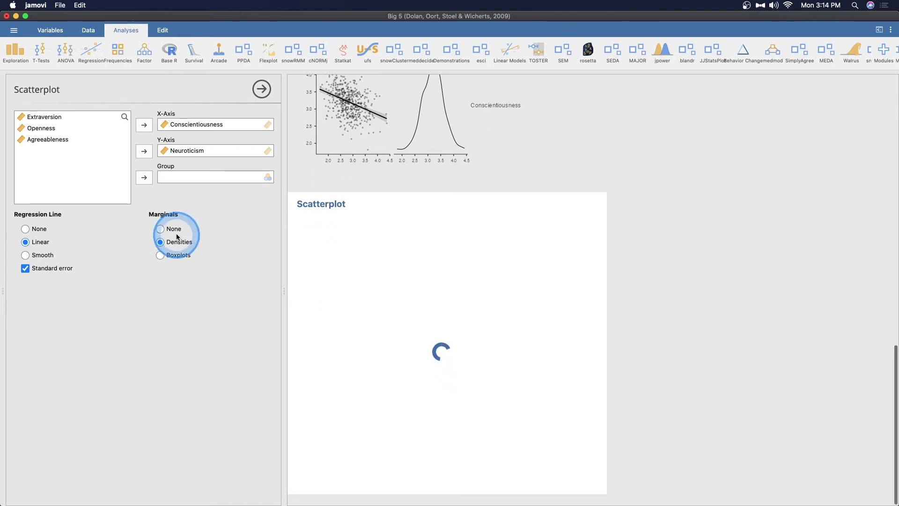
click(160, 256)
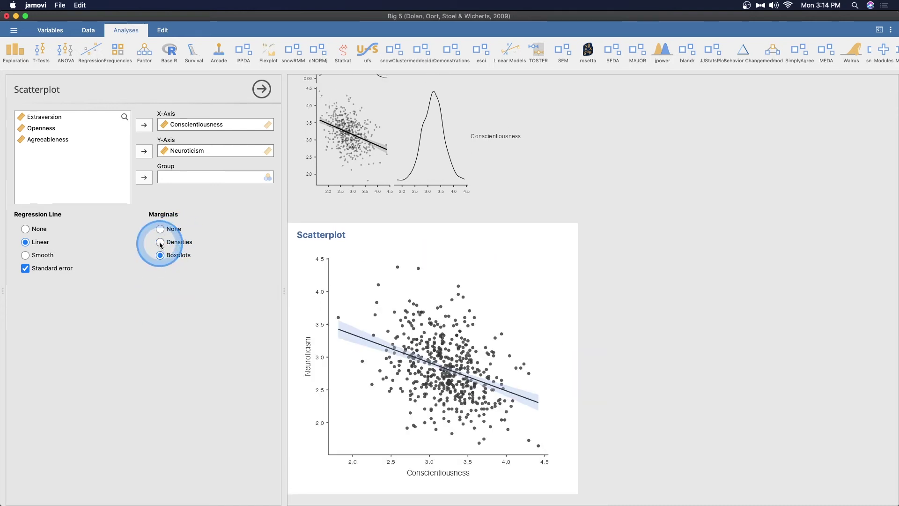
click(160, 242)
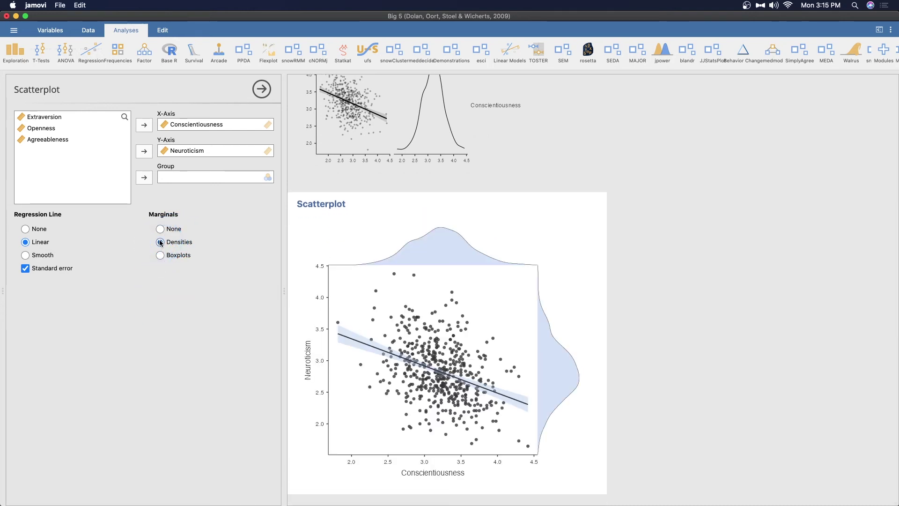
click(161, 254)
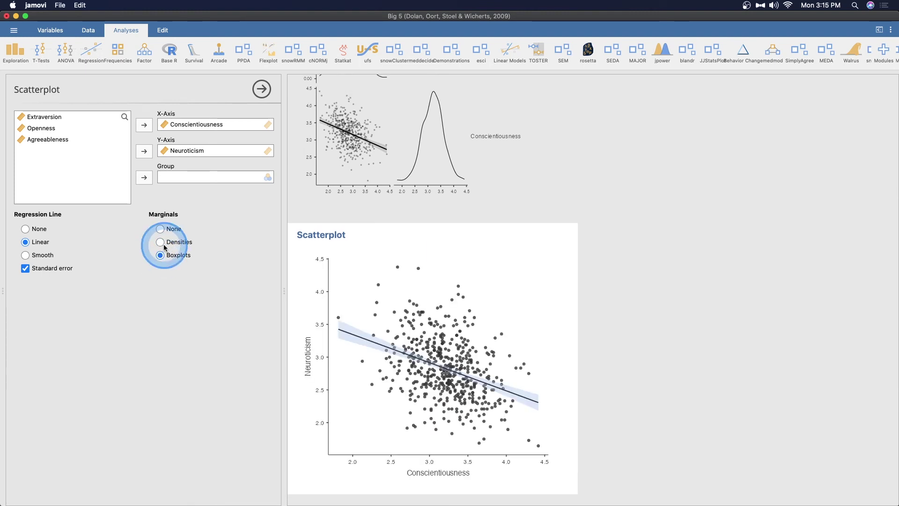
click(161, 242)
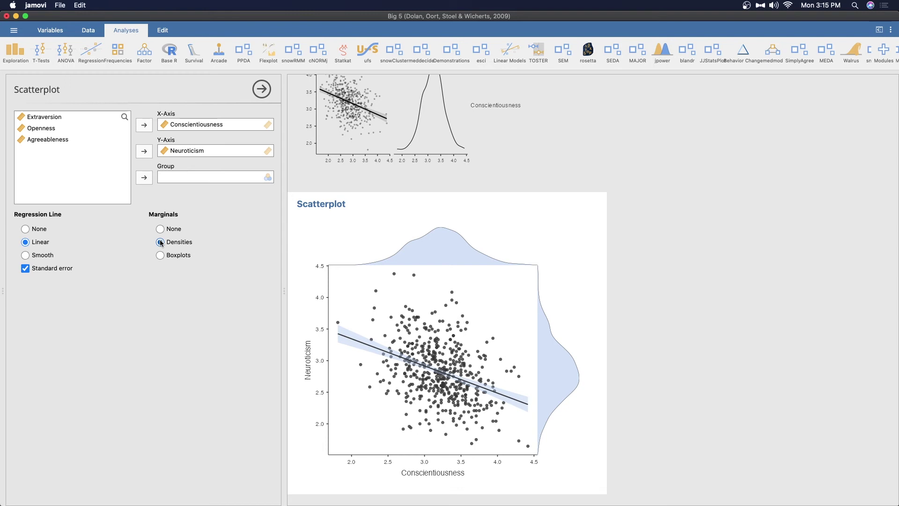
click(161, 255)
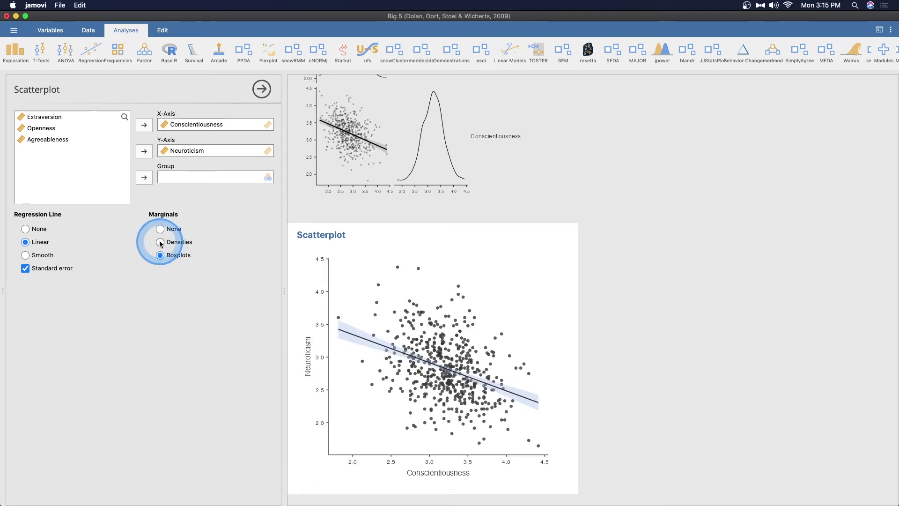
click(160, 243)
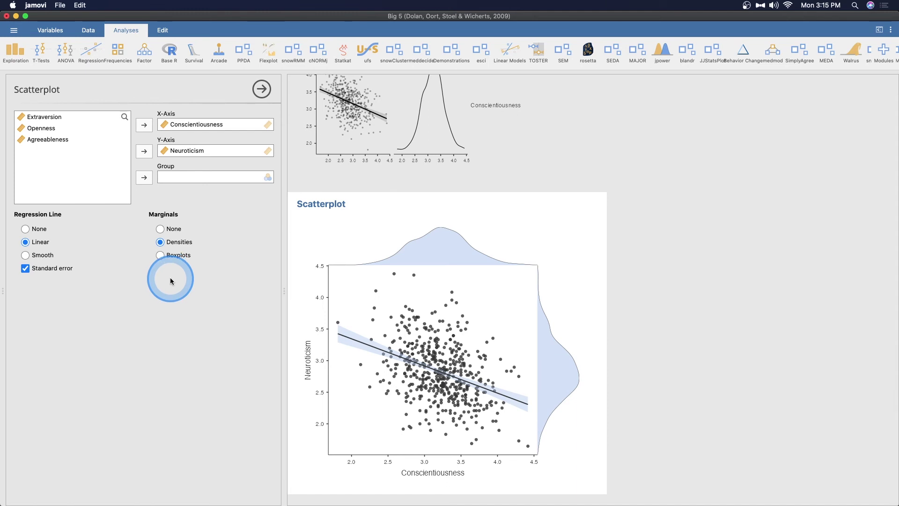
- Start a new Flexplot analysis, browsing the Flexplot and installed modules lists
click(512, 50)
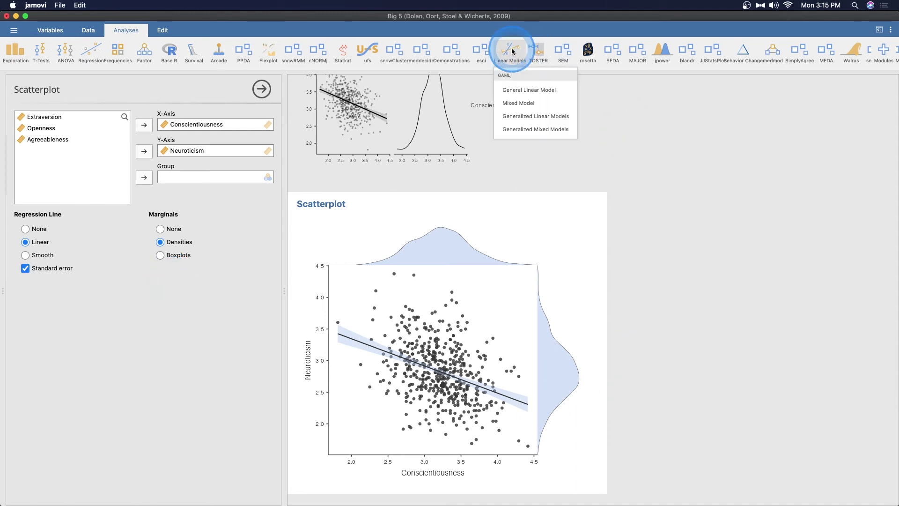
click(569, 88)
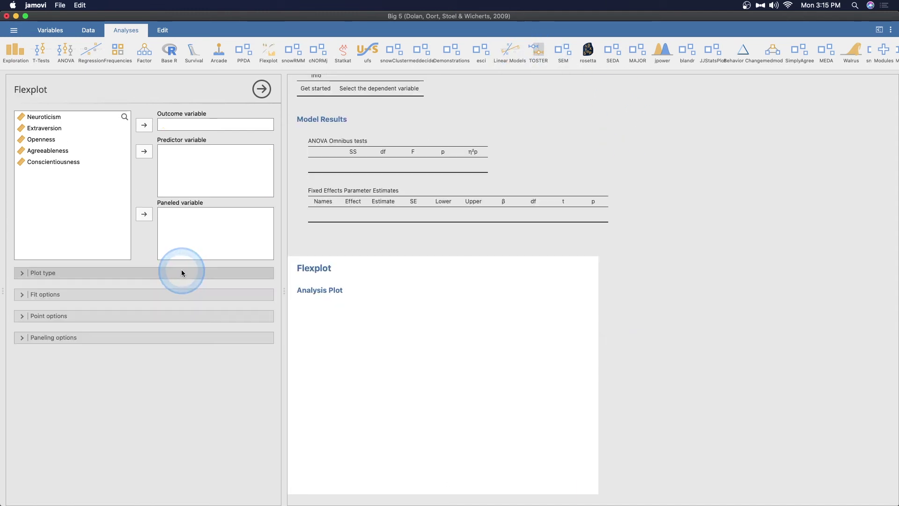
click(268, 53)
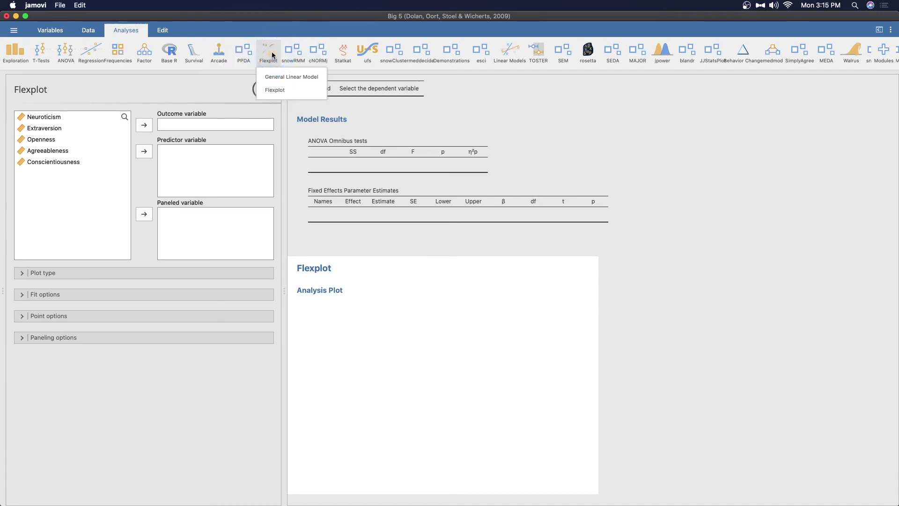
click(868, 62)
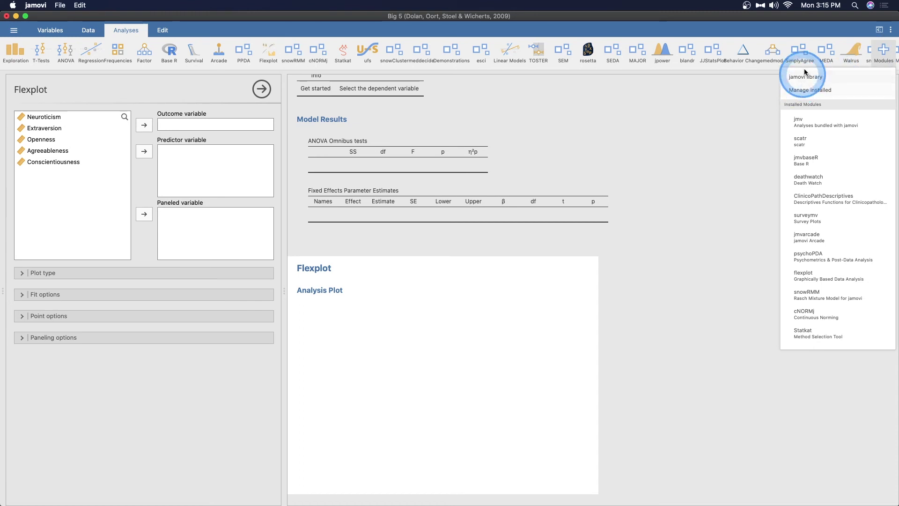
click(263, 76)
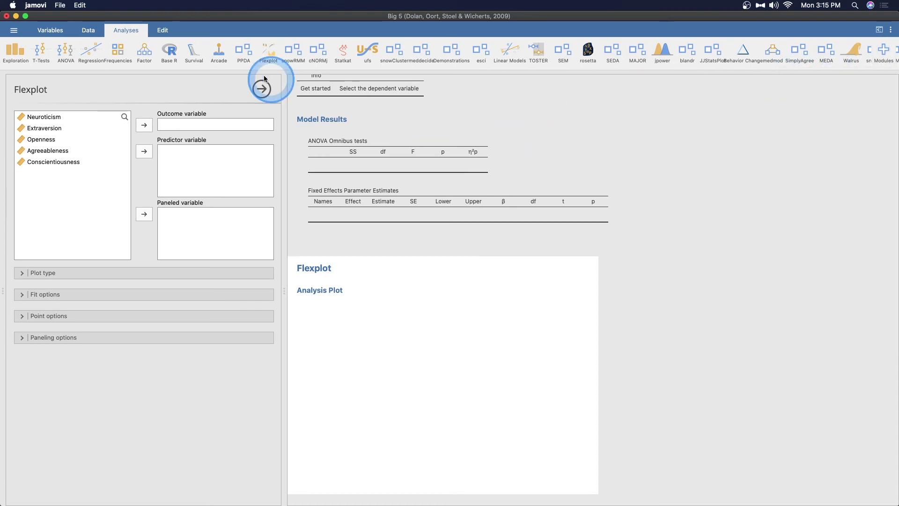
click(269, 52)
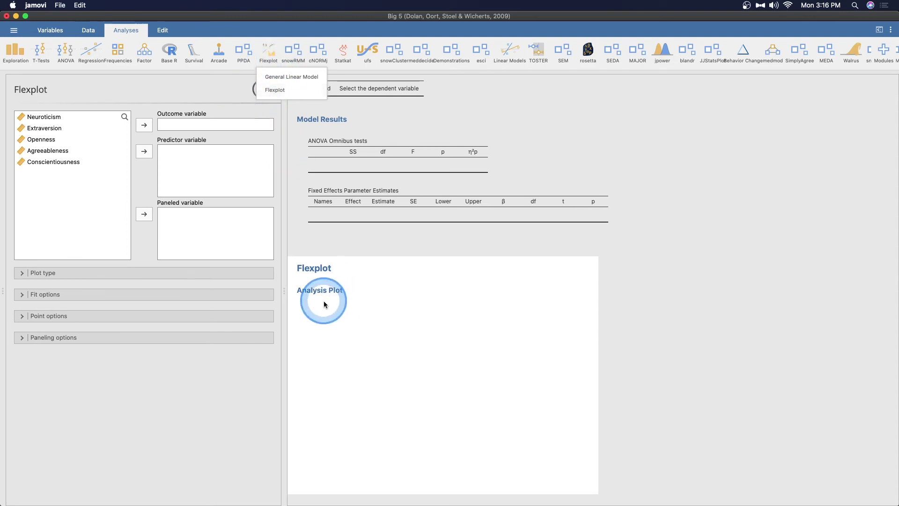
click(391, 317)
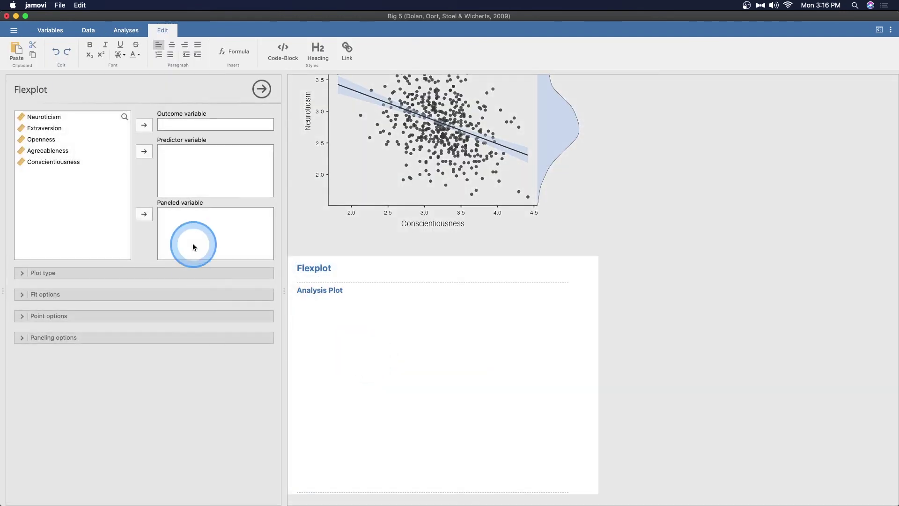
- Assign Neuroticism as the outcome and Conscientiousness as the predictor variable
click(45, 162)
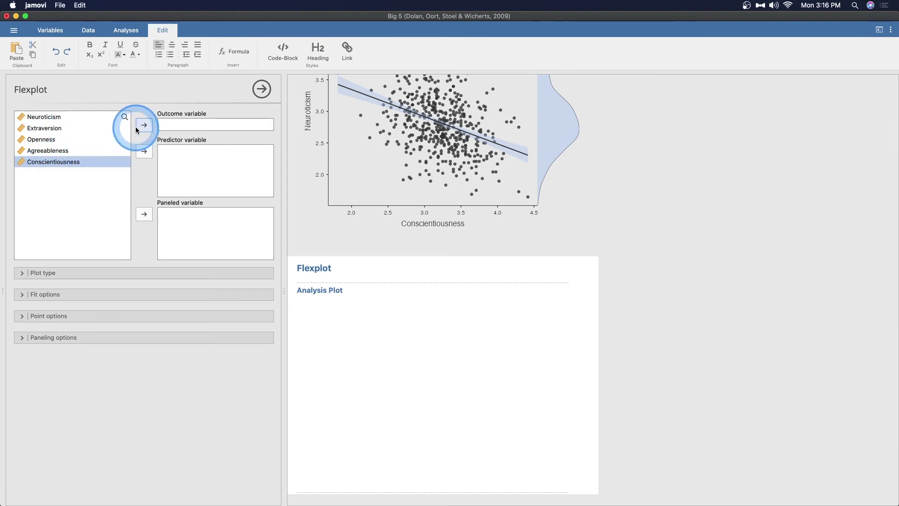
click(143, 151)
click(44, 117)
click(144, 124)
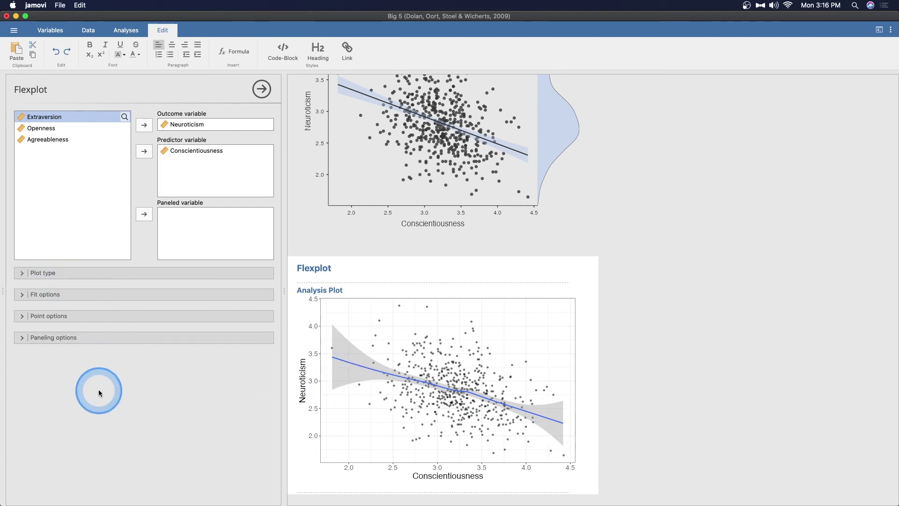
- Turn the related-t difference plot on and off, then reveal the Fit options settings
click(22, 273)
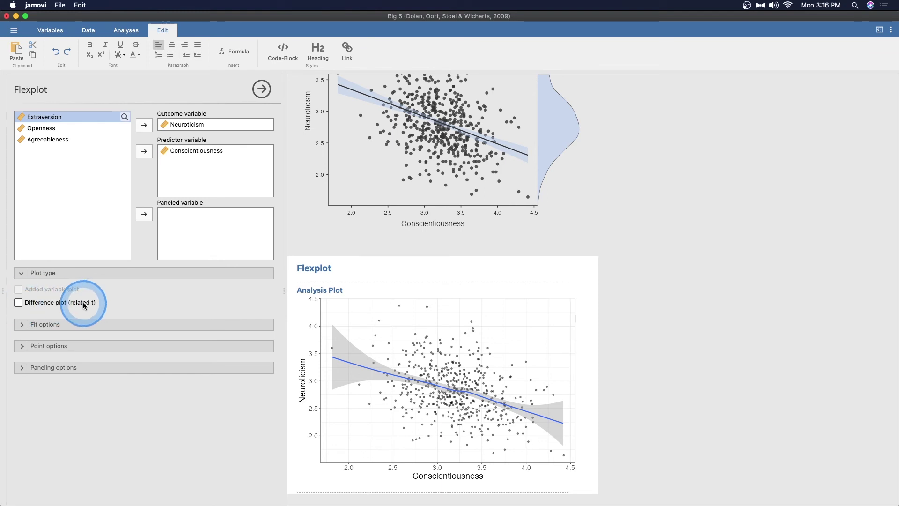
click(60, 303)
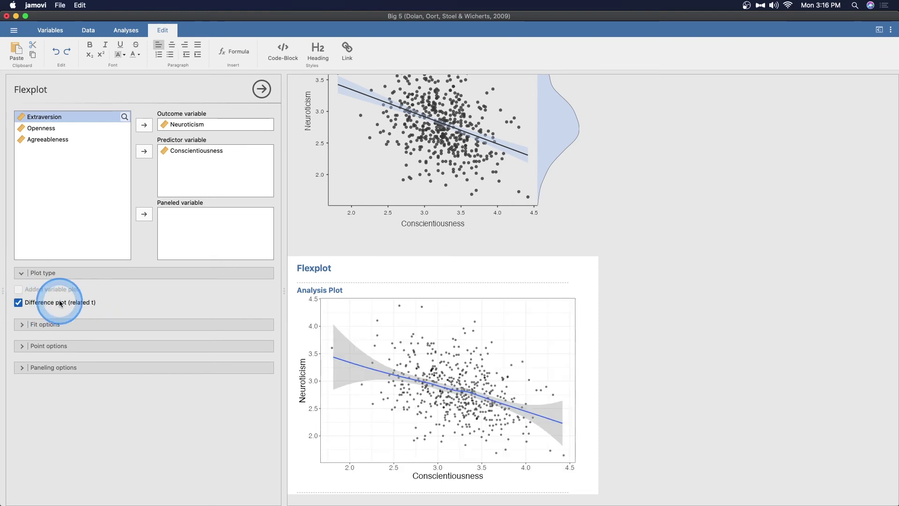
click(60, 303)
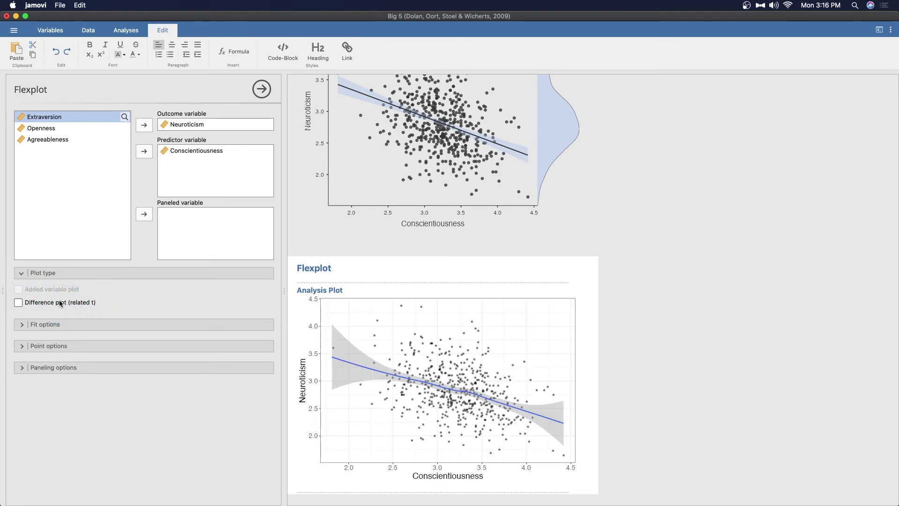
click(22, 273)
click(24, 293)
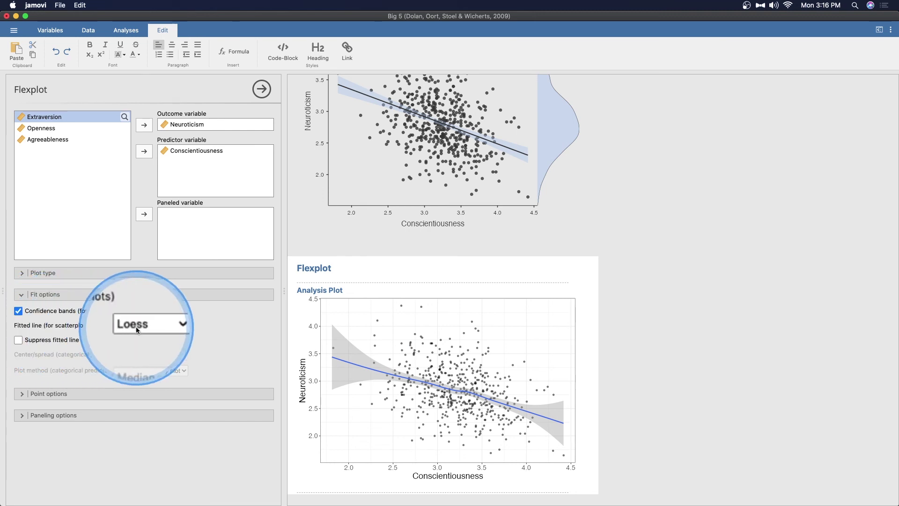
scroll(407, 268, up, 2)
scroll(456, 404, down, 2)
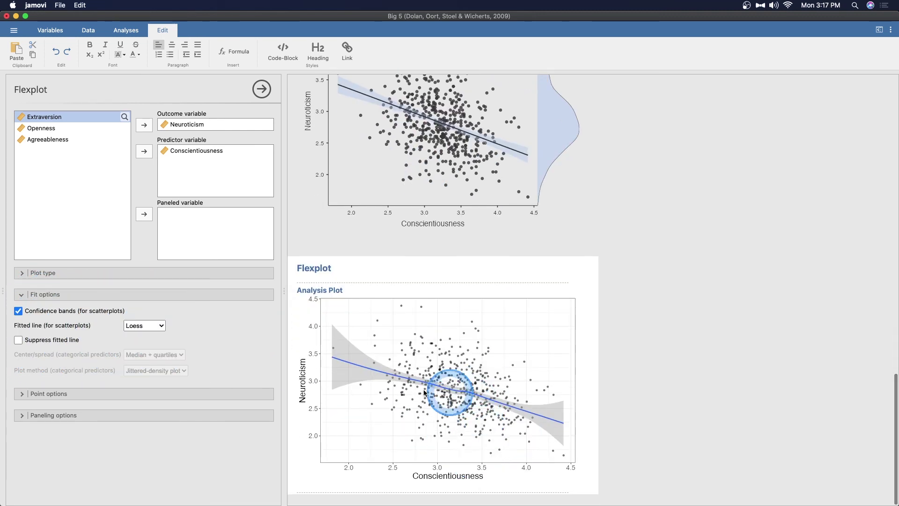
- Change the fitted line from Loess to Regression; hide and restore the line and confidence band
click(160, 326)
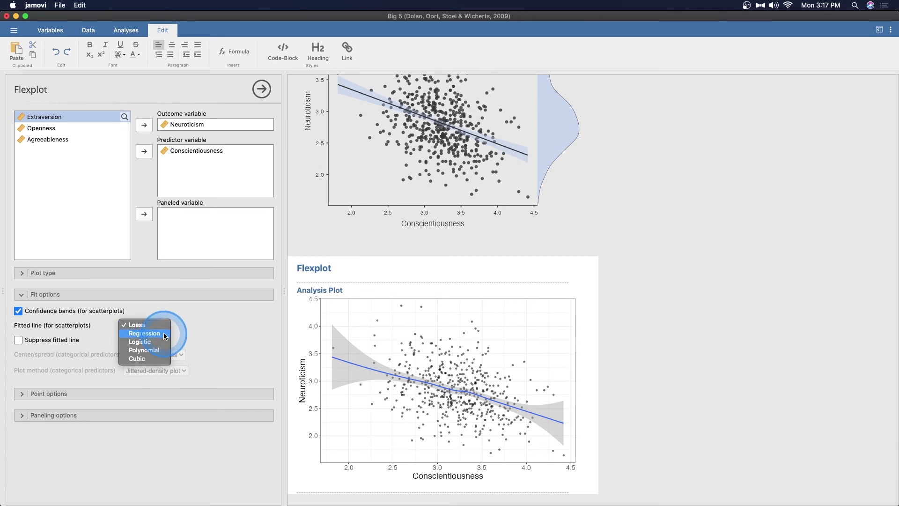
click(164, 332)
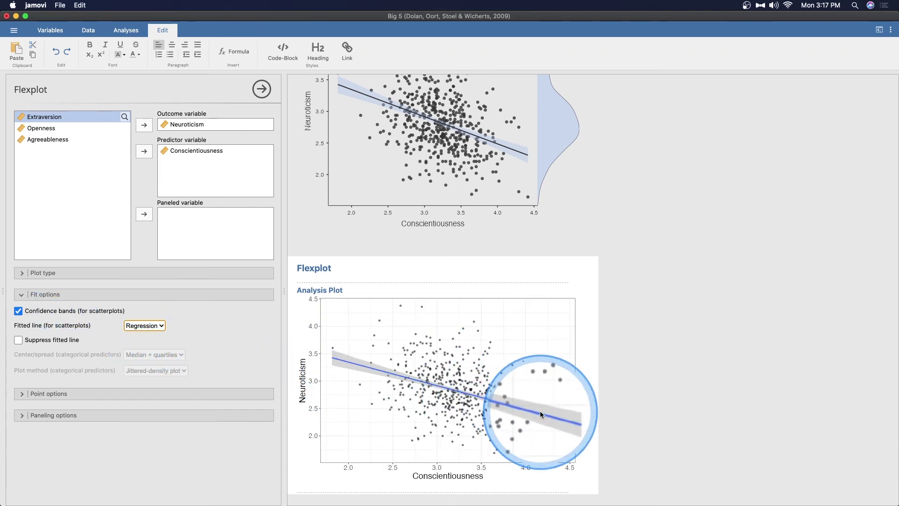
click(65, 343)
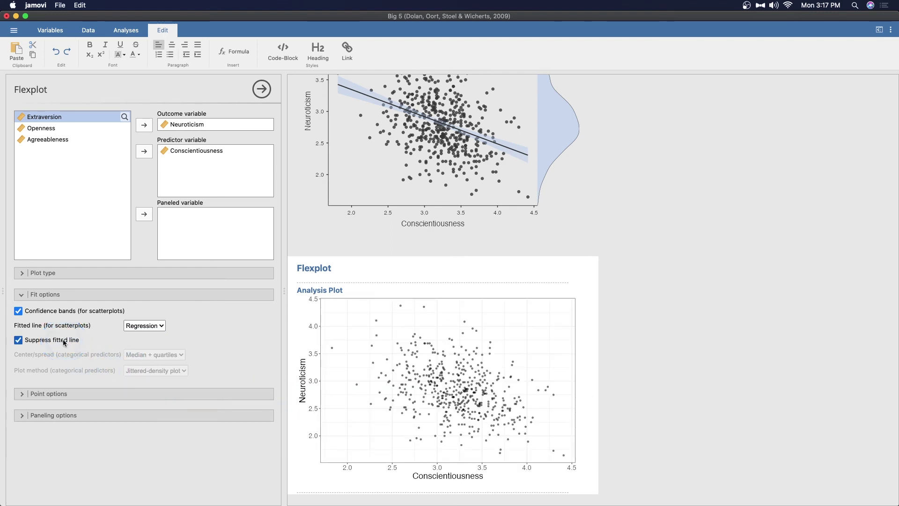
click(64, 342)
click(19, 312)
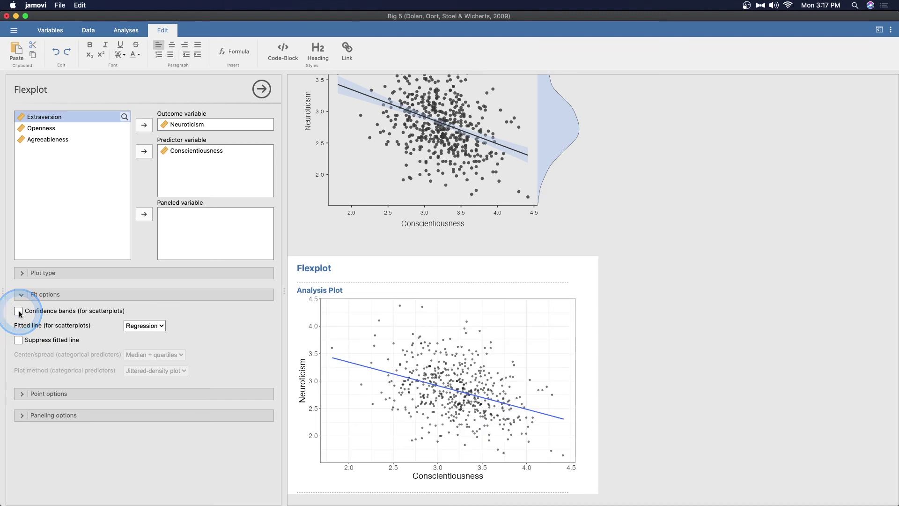
click(19, 311)
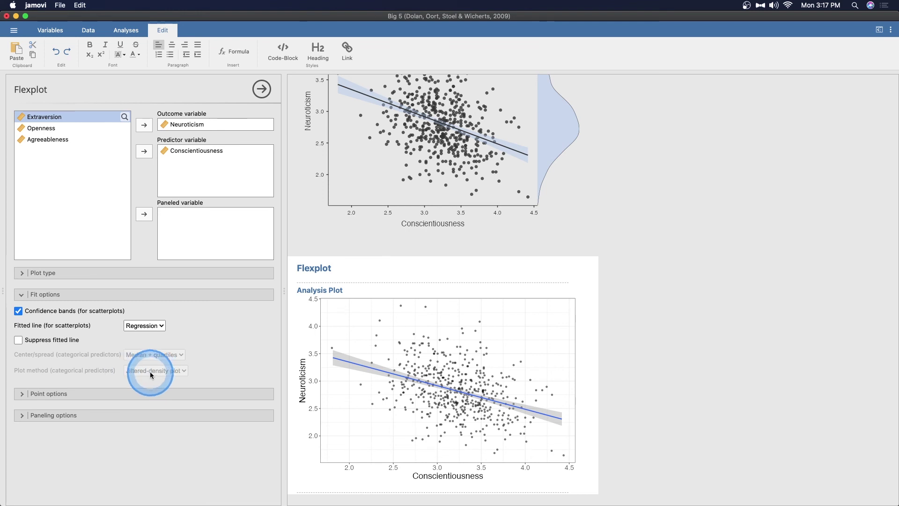
- Show Point options and try dot transparency values, briefly making the dots invisible
click(70, 294)
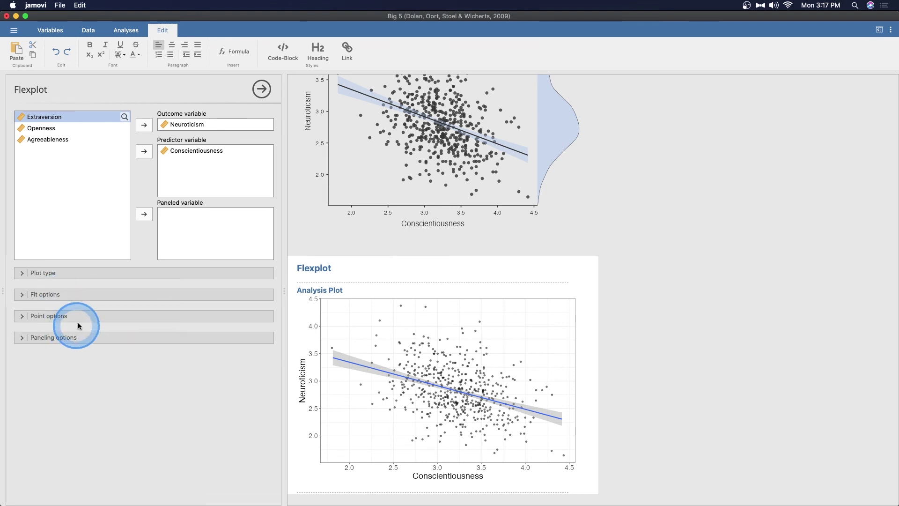
click(74, 316)
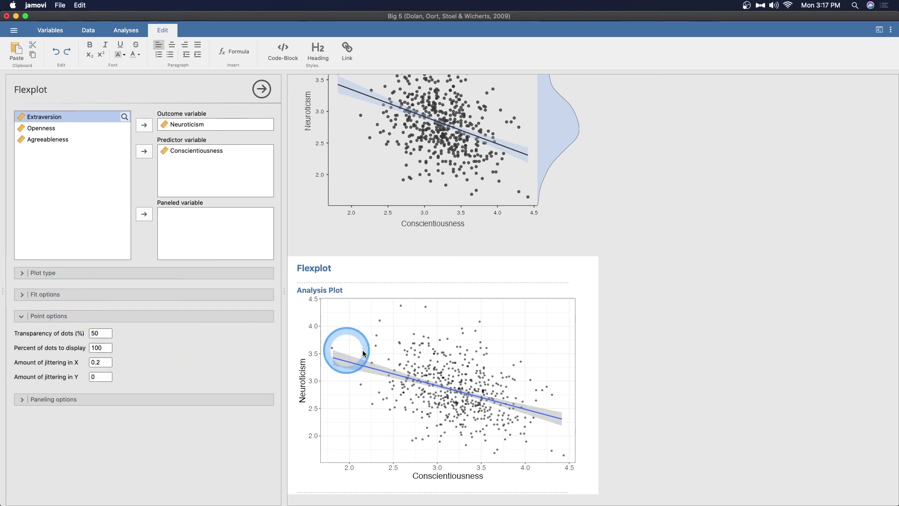
click(99, 334)
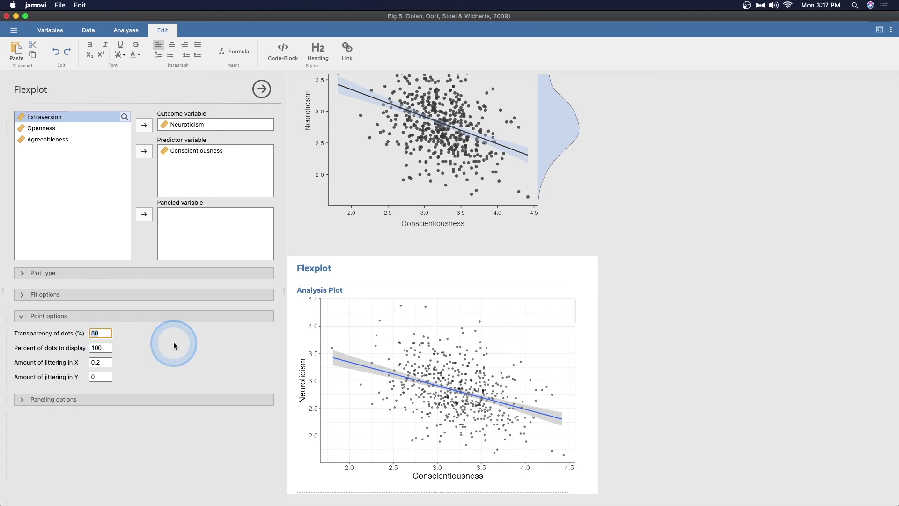
text(100)
click(187, 351)
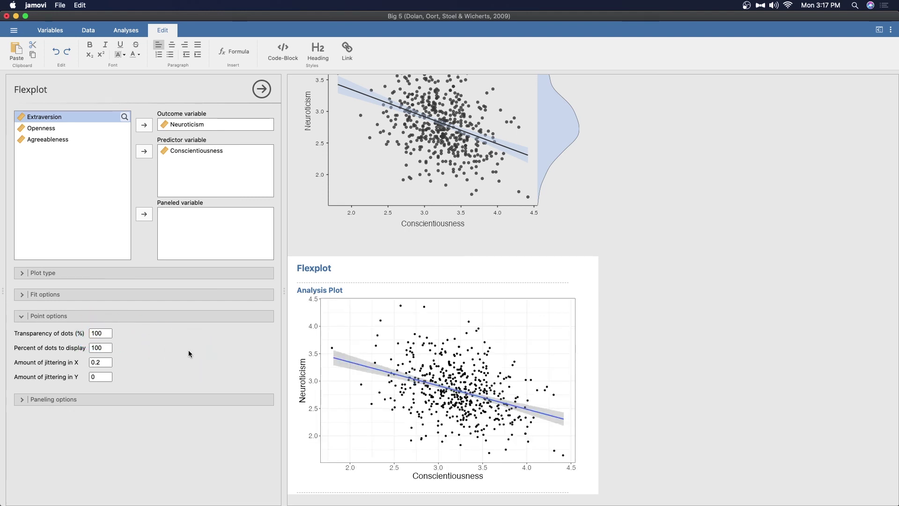
click(106, 332)
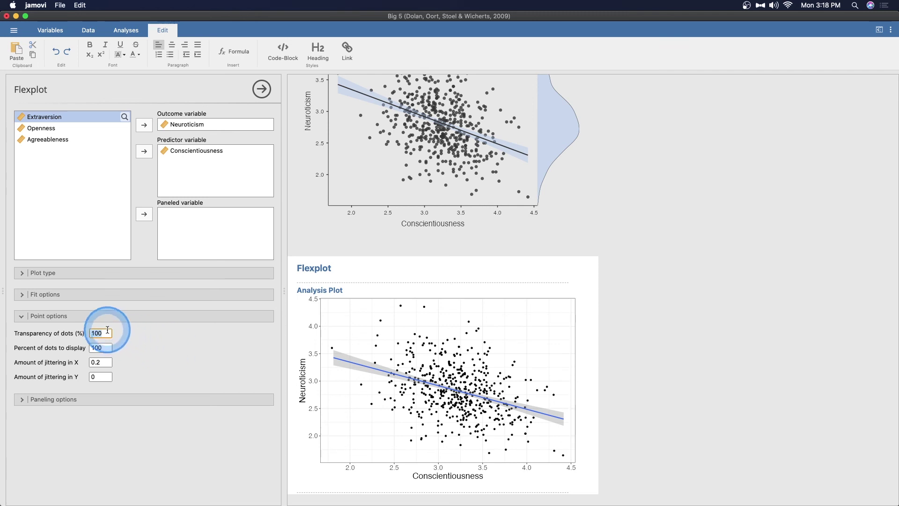
text(1)
click(125, 332)
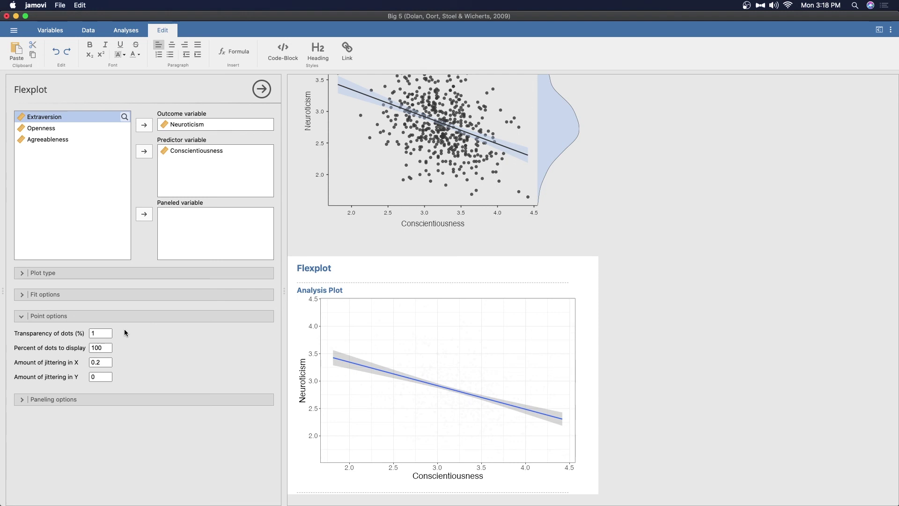
- Set dot transparency to 50 and display only 50 percent of the dots
click(100, 334)
click(98, 334)
text(50)
key(Return)
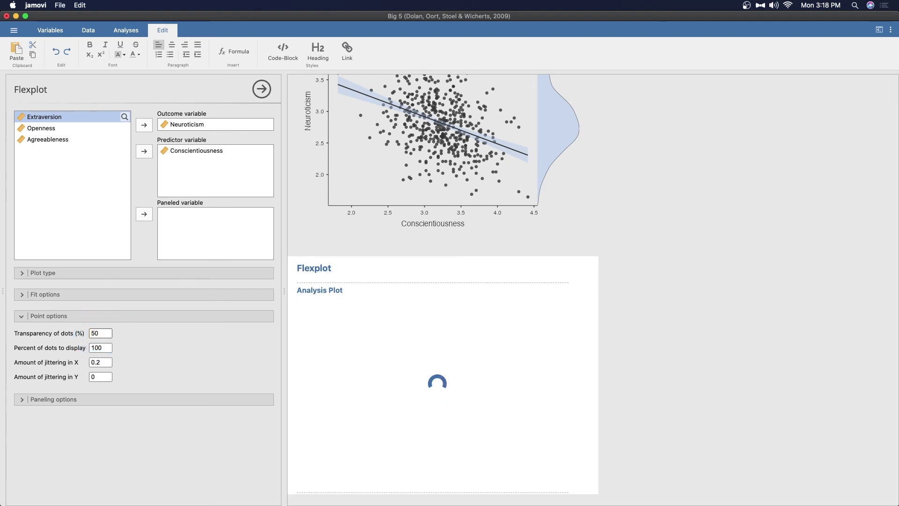
click(107, 349)
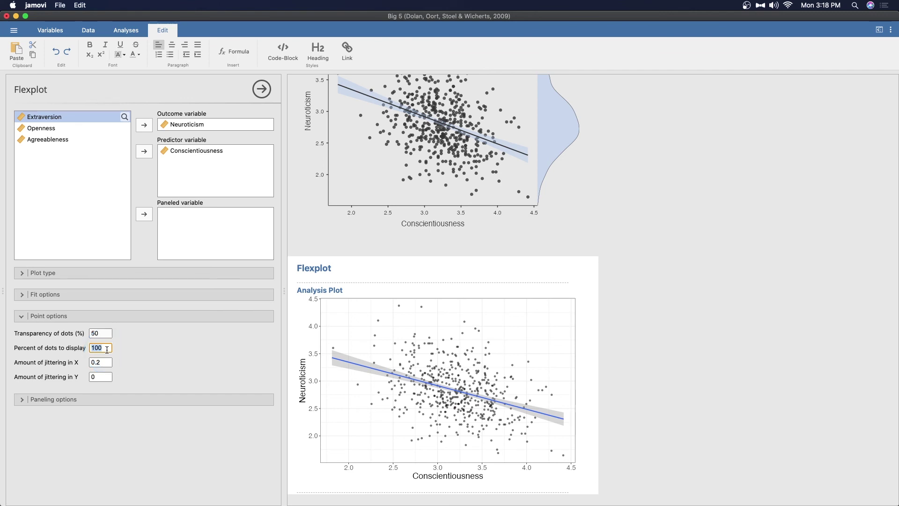
text(50)
key(Return)
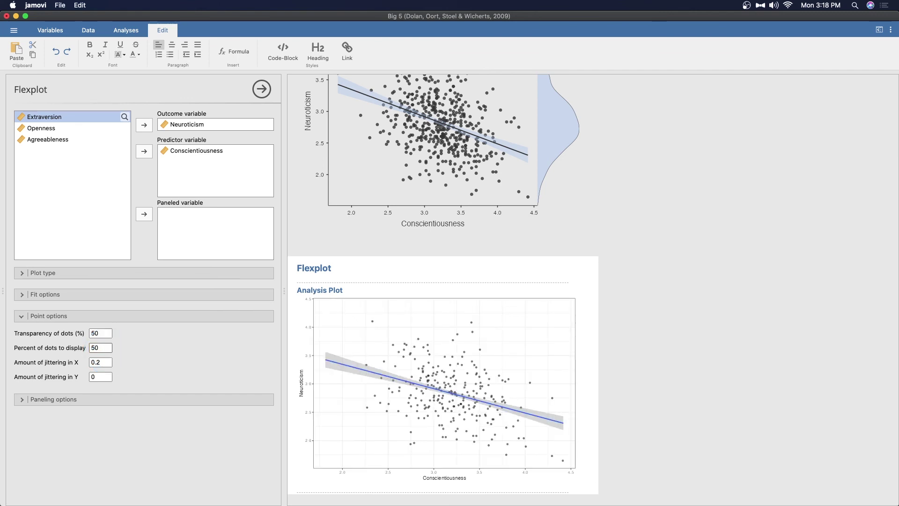
click(109, 349)
click(99, 348)
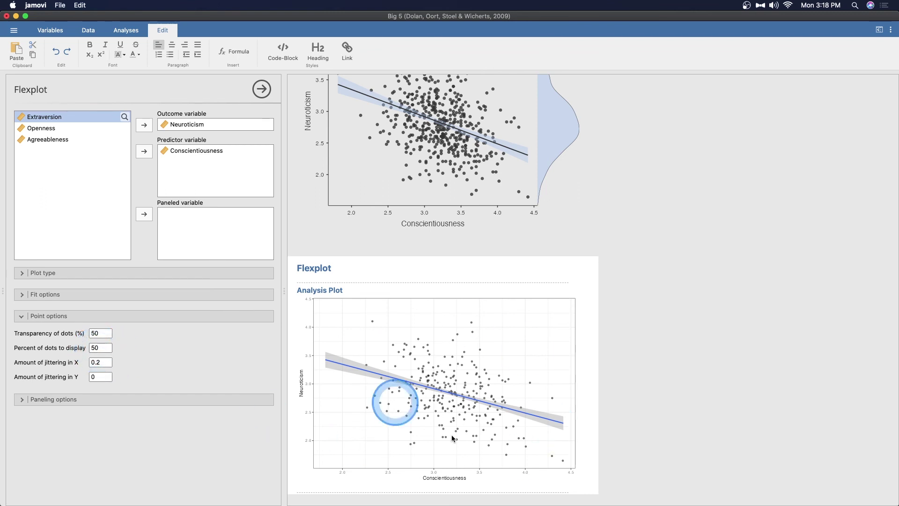
- Check the X and Y jitter amounts, then reveal the Paneling options
click(100, 362)
click(105, 377)
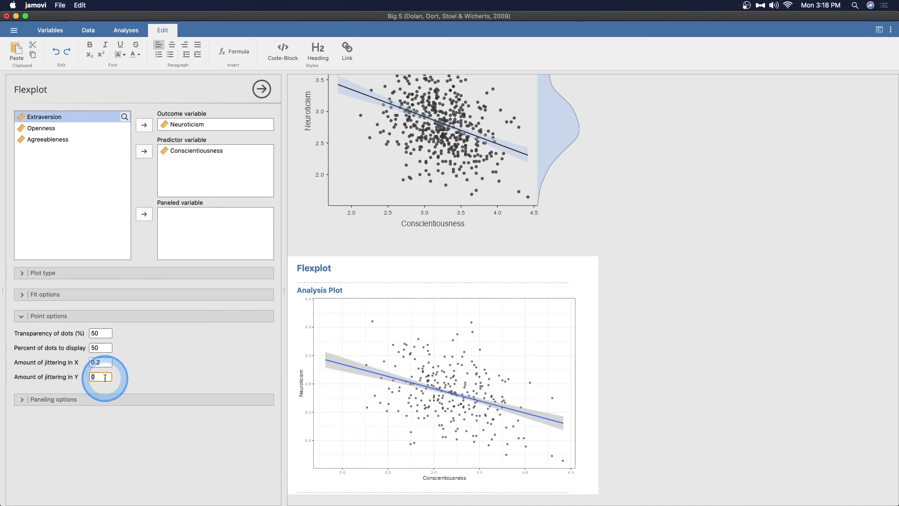
click(100, 362)
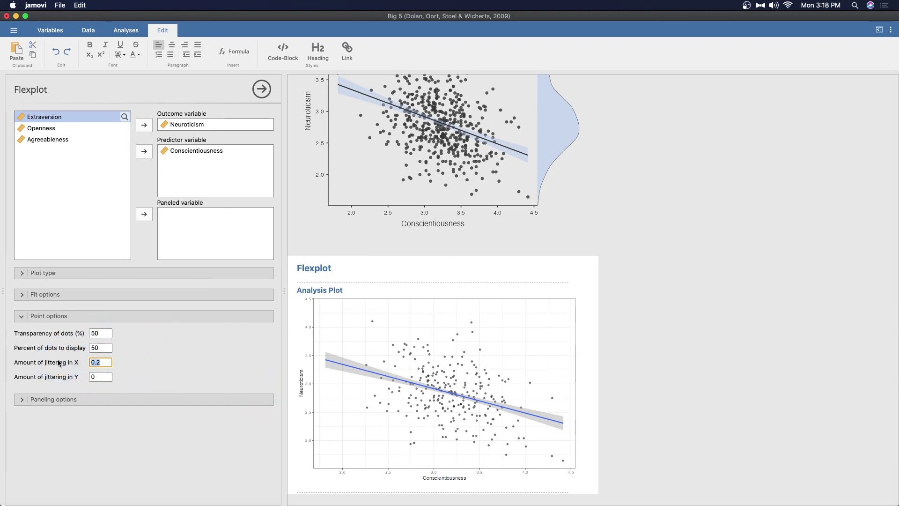
click(36, 398)
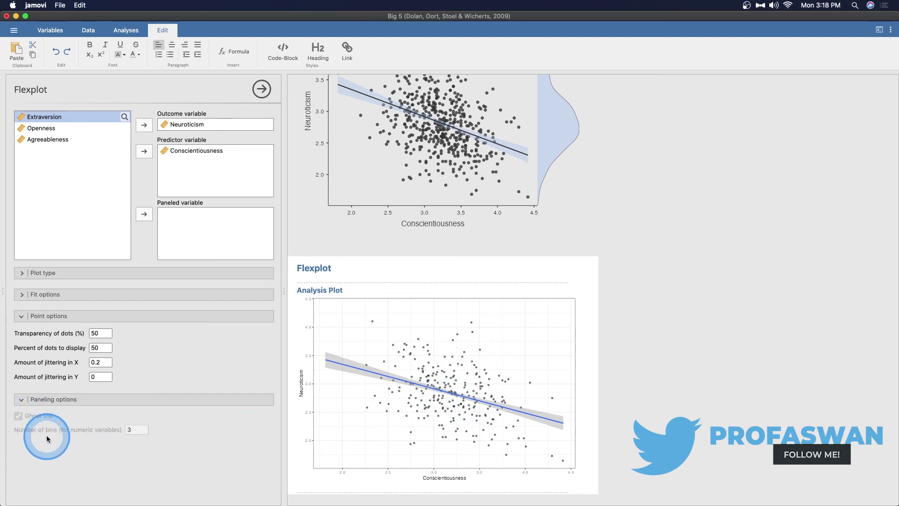
- Collapse Paneling and Point options and close Flexplot settings to show the Big 5 data grid
click(21, 399)
click(28, 315)
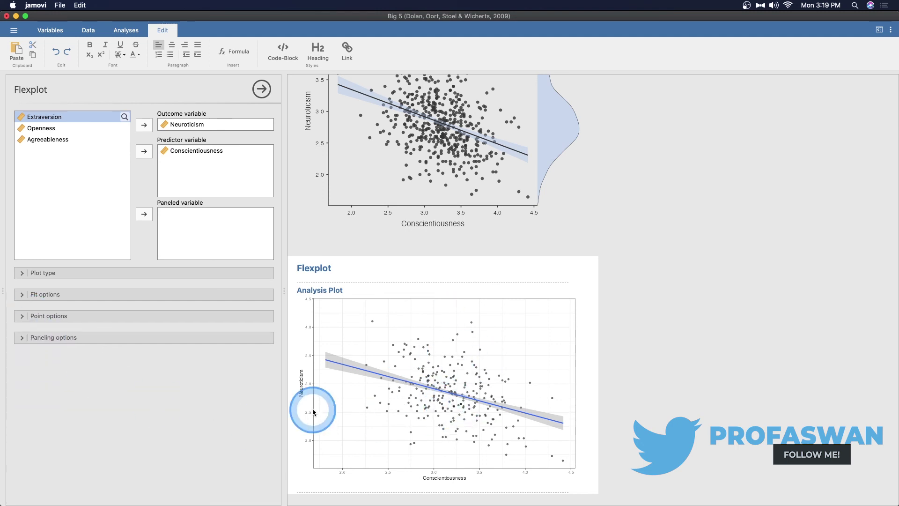
scroll(468, 379, up, 5)
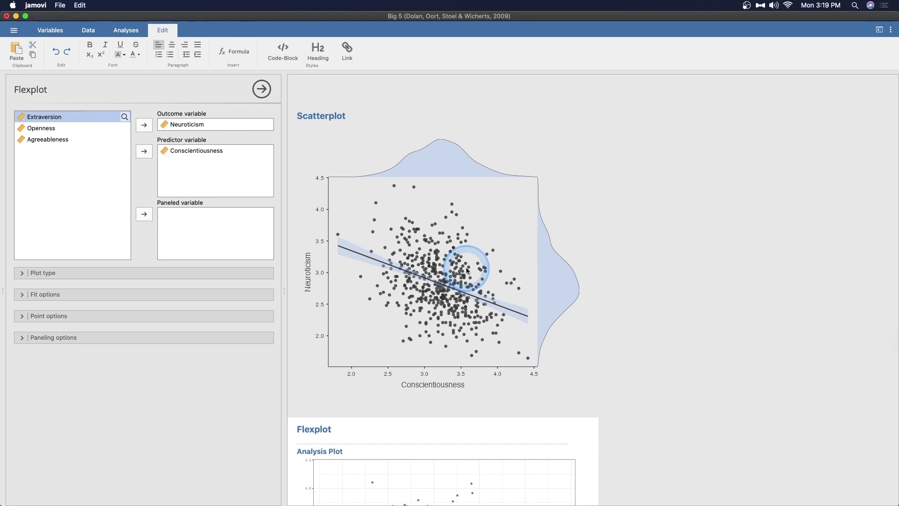
scroll(487, 307, down, 2)
scroll(487, 308, down, 3)
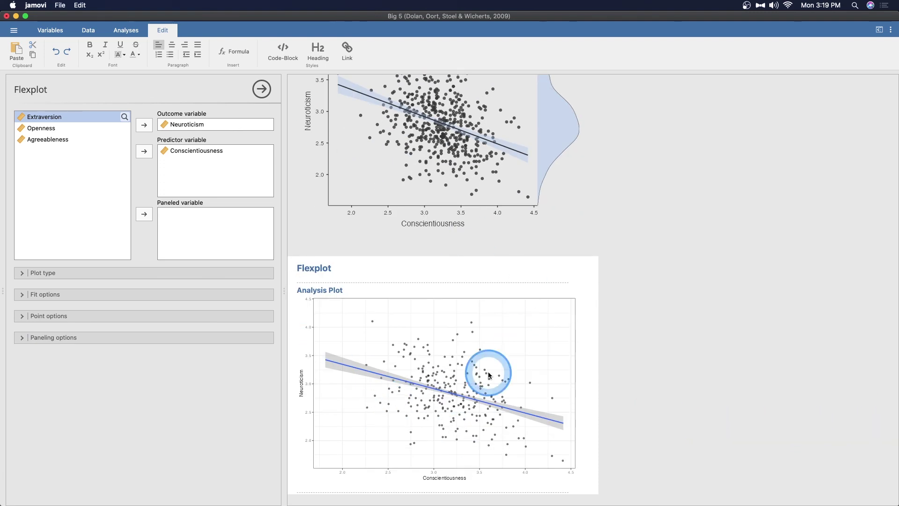
click(659, 345)
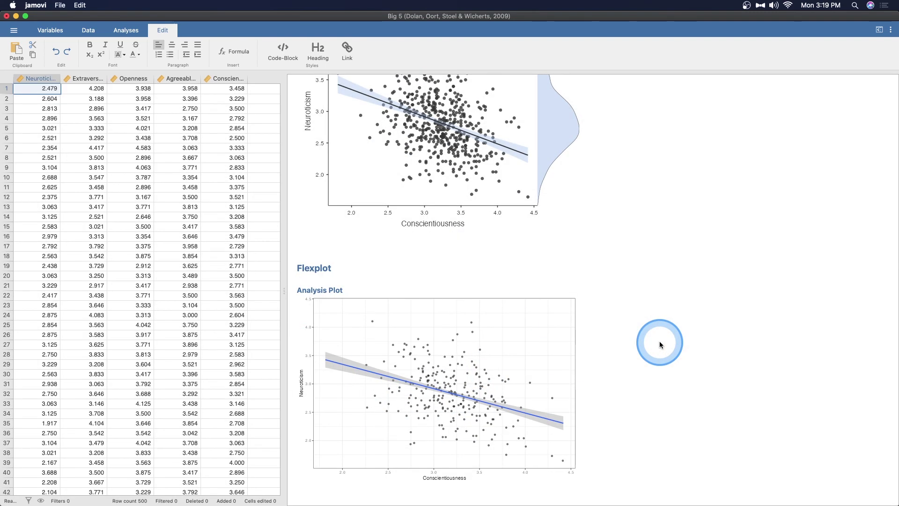